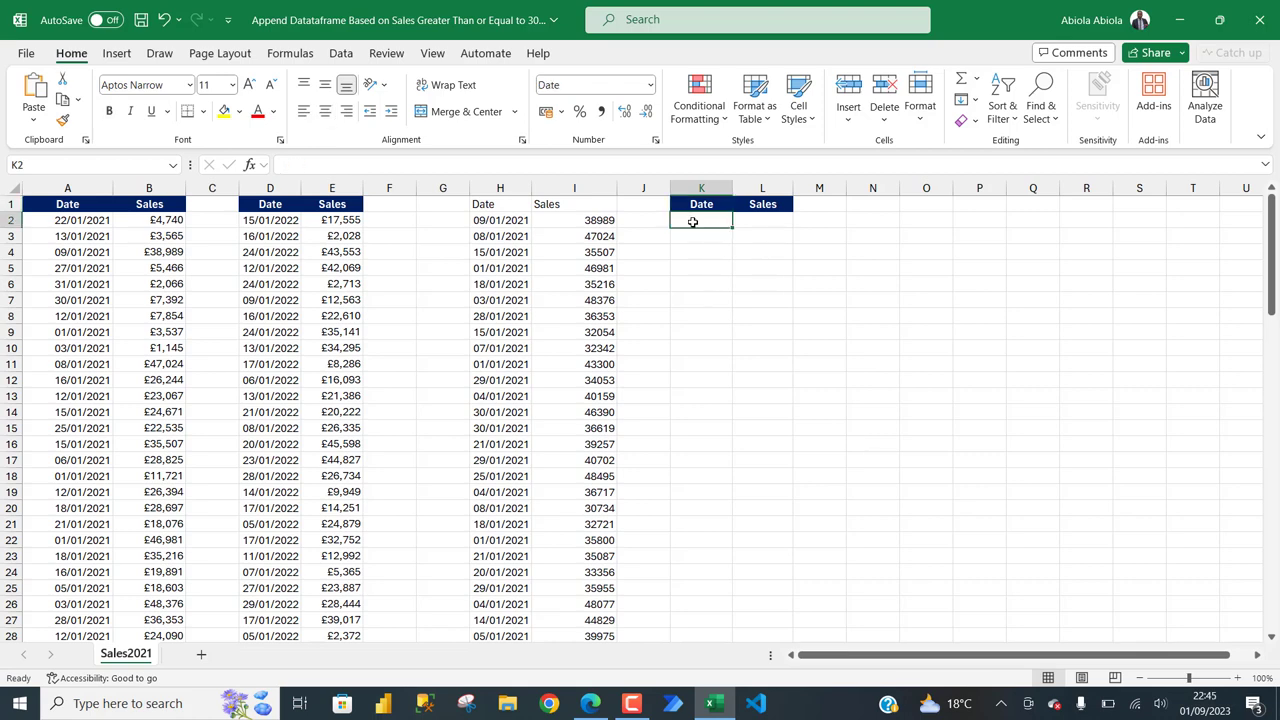
Type =LET( in cell K2 to begin the formula.
text(=LET()
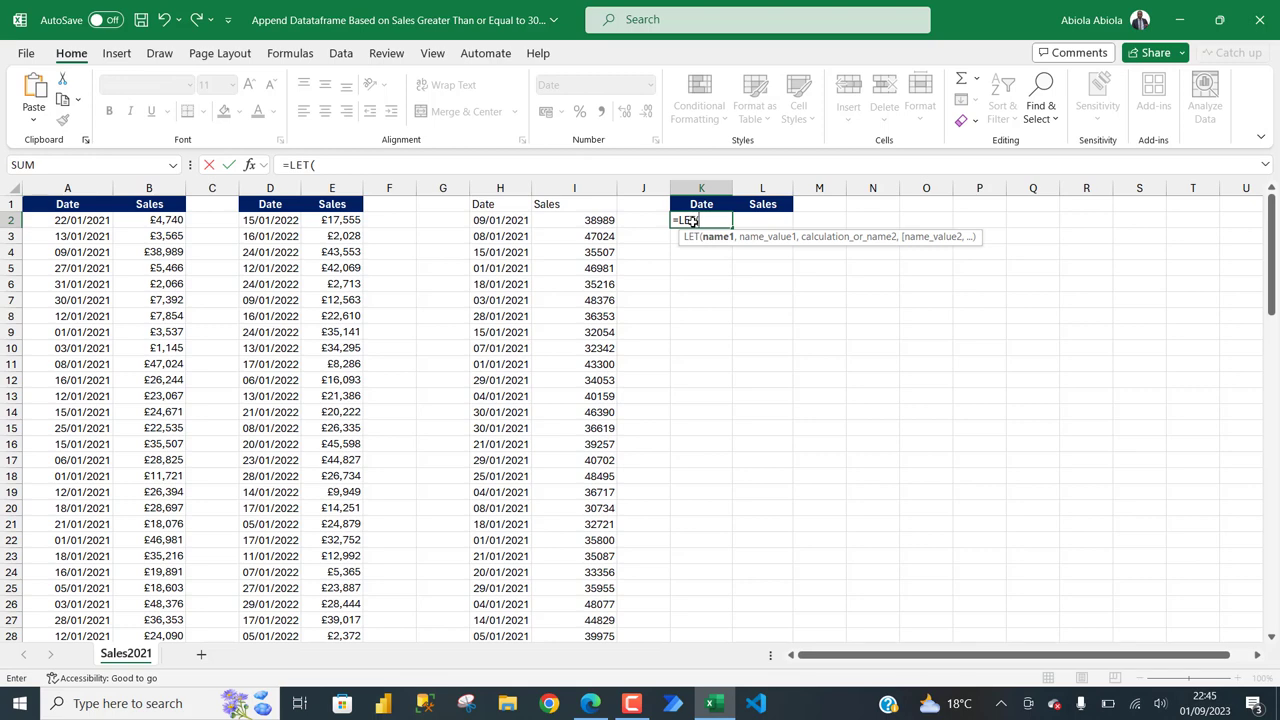
Expand the formula bar and put a line break after =LET( in K2's formula.
key(ctrl+shift+u)
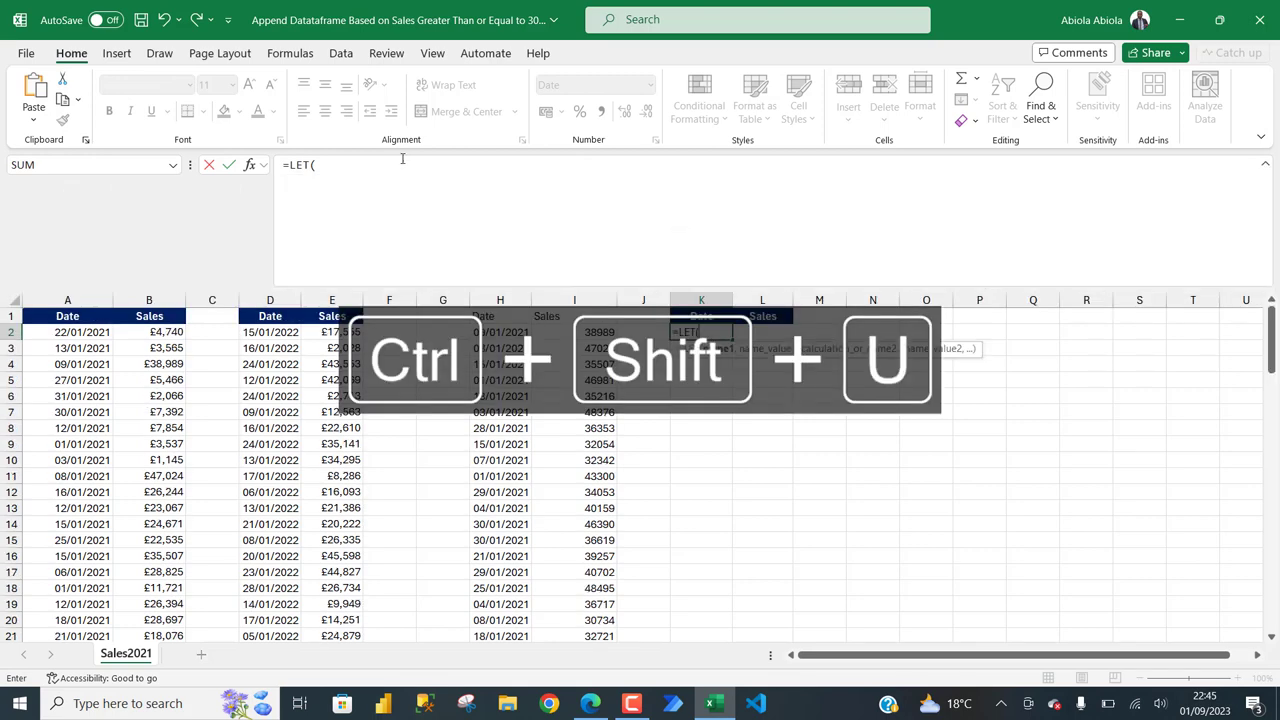
click(344, 176)
key(alt+Return)
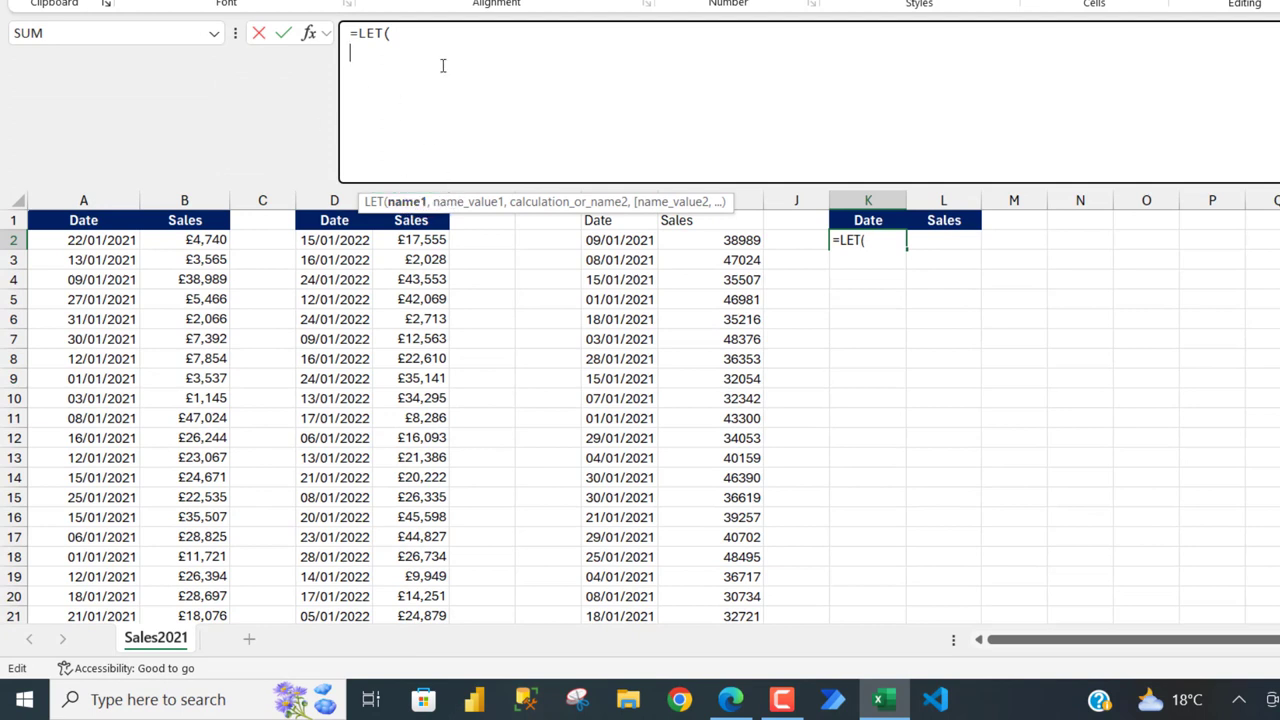
Define records2021 as the range A2:B100 in the LET formula.
text(records2021)
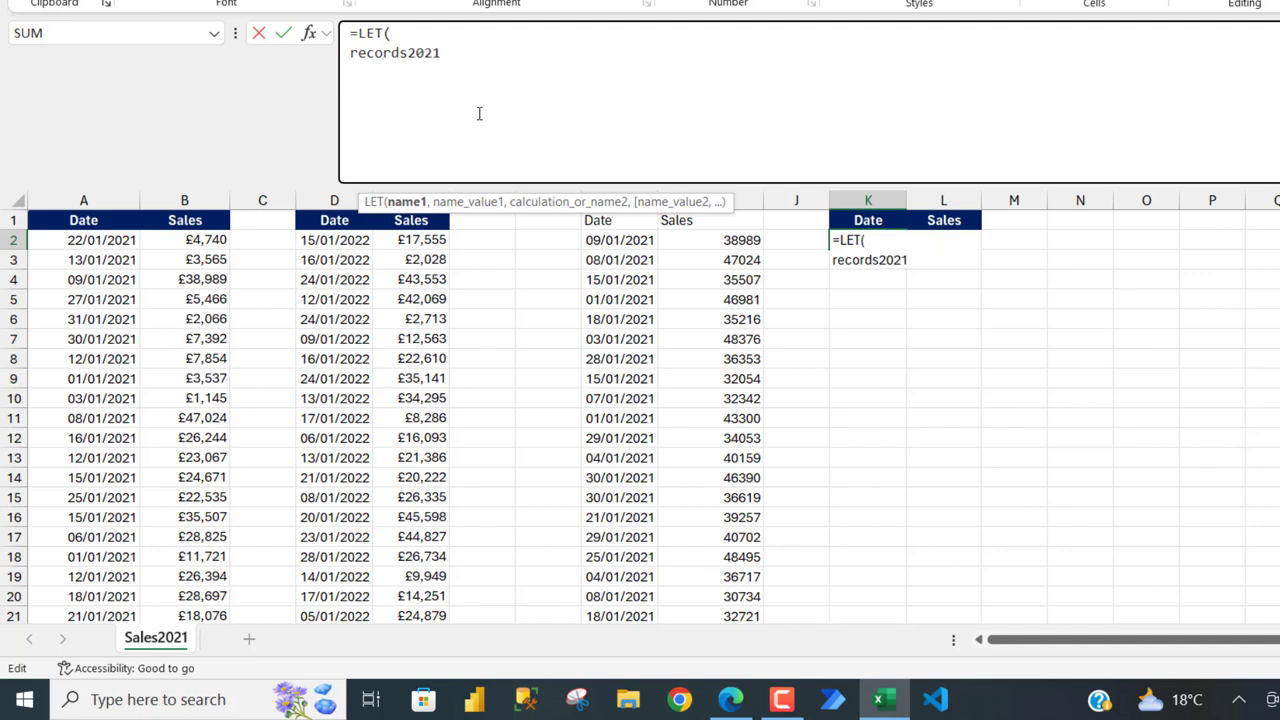
drag(440, 53, 336, 47)
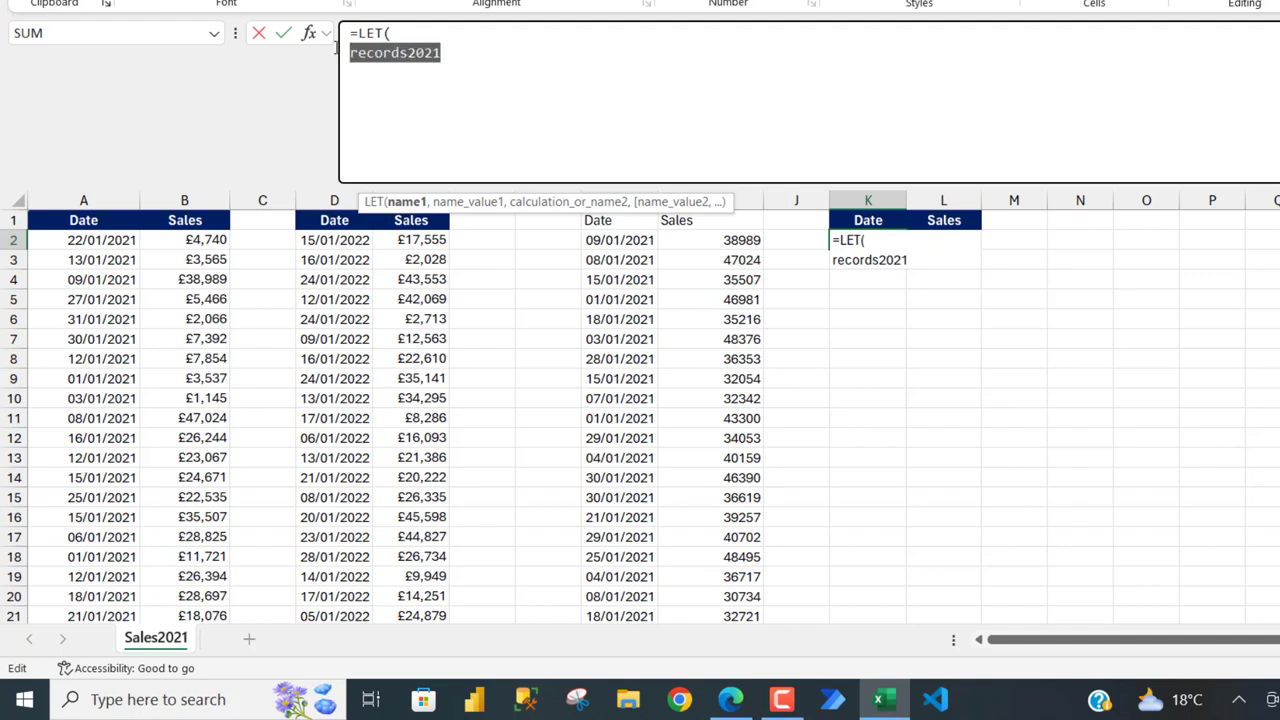
key(ctrl+c)
click(460, 53)
text(,)
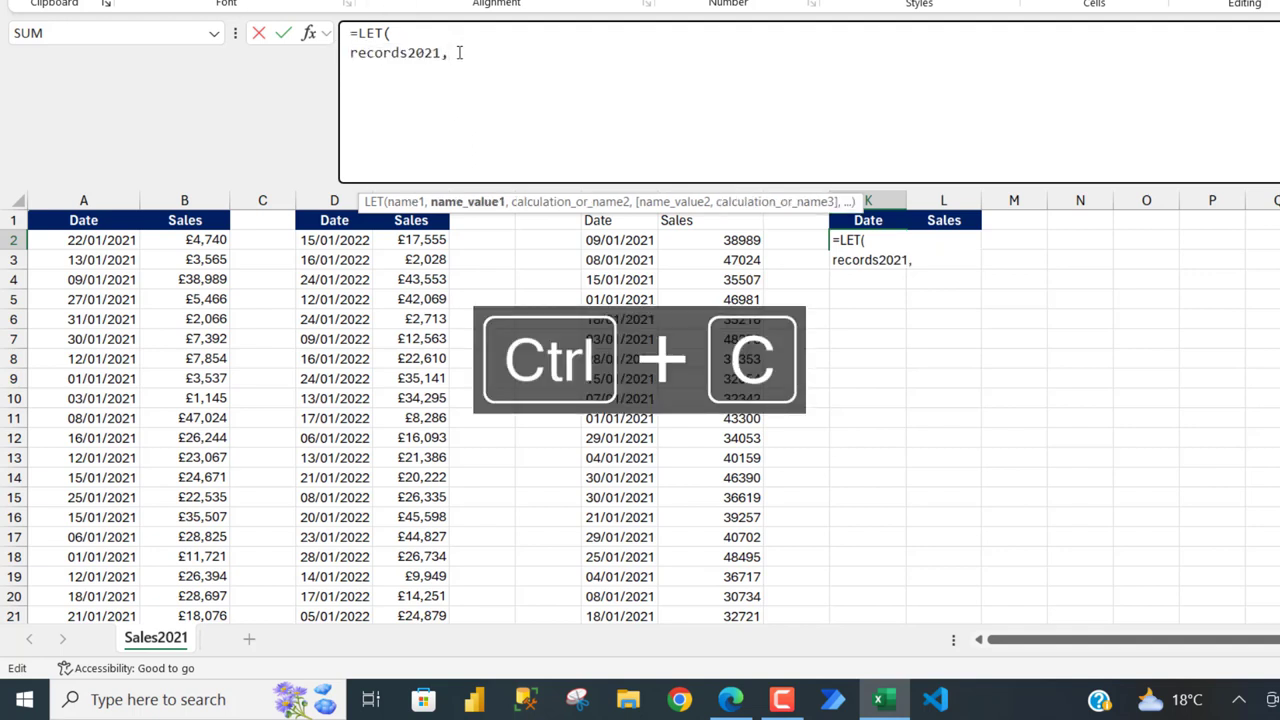
drag(567, 205, 518, 135)
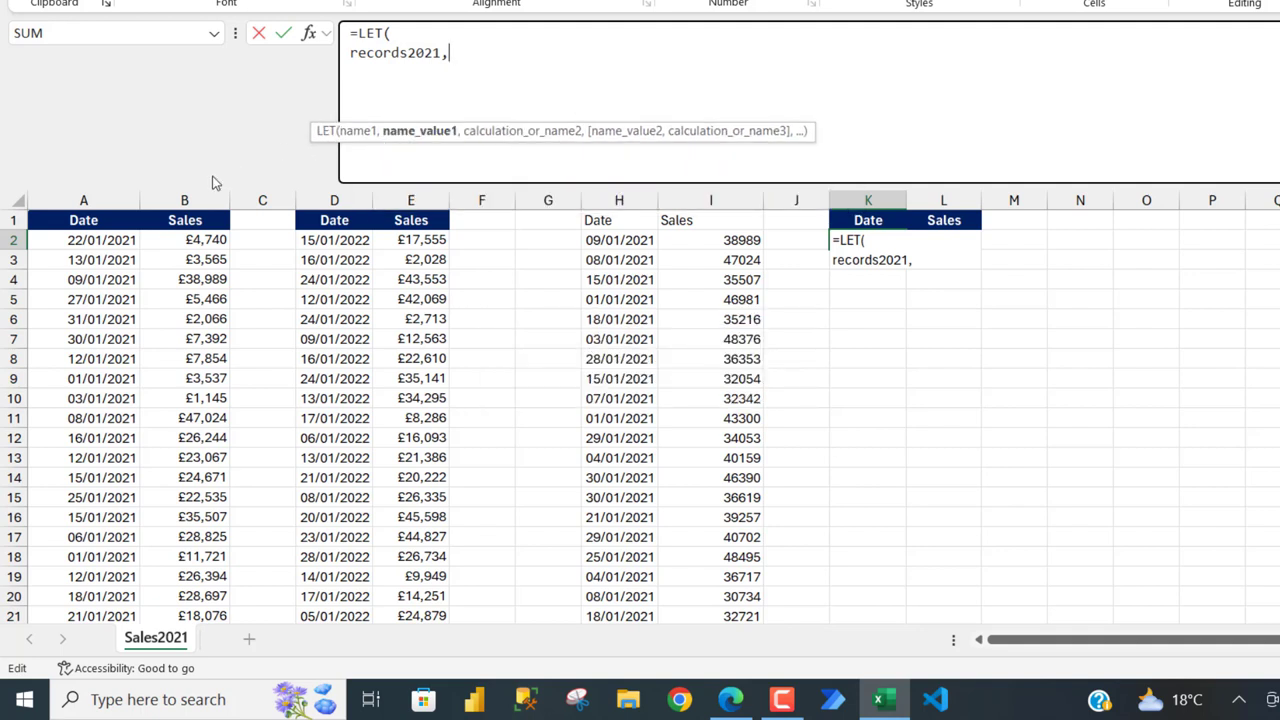
click(78, 240)
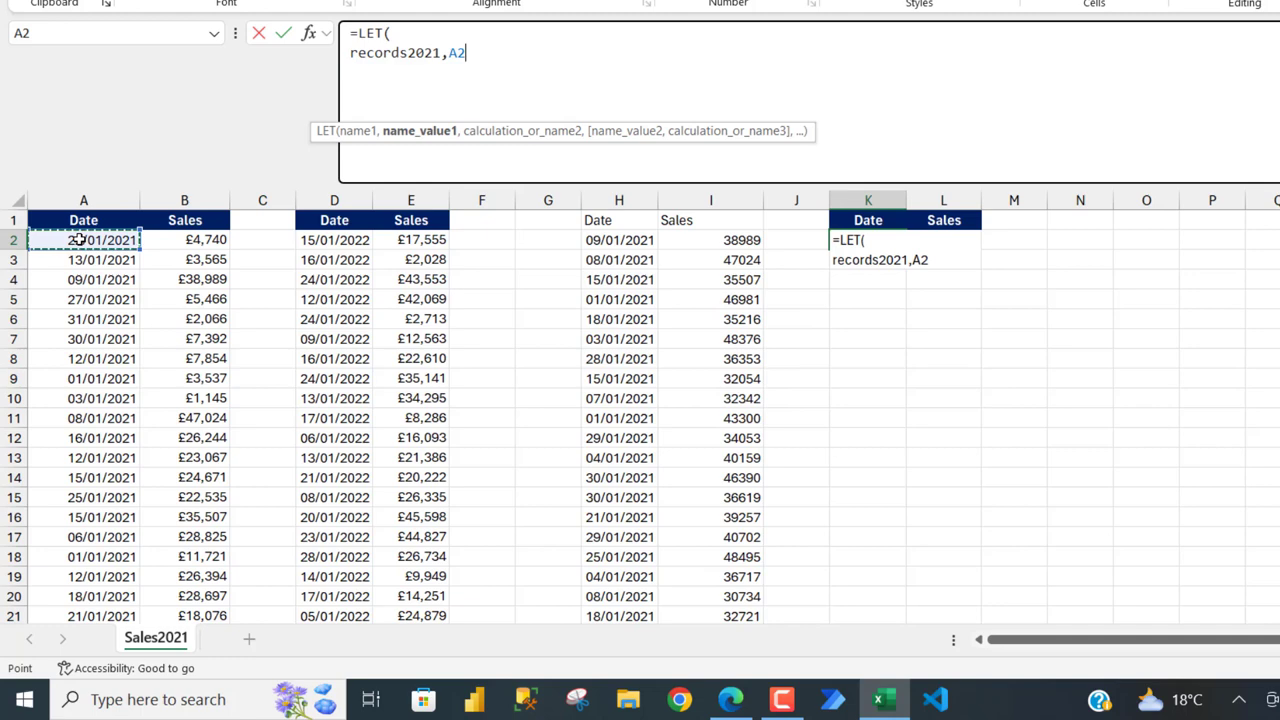
key(ctrl+shift+Right)
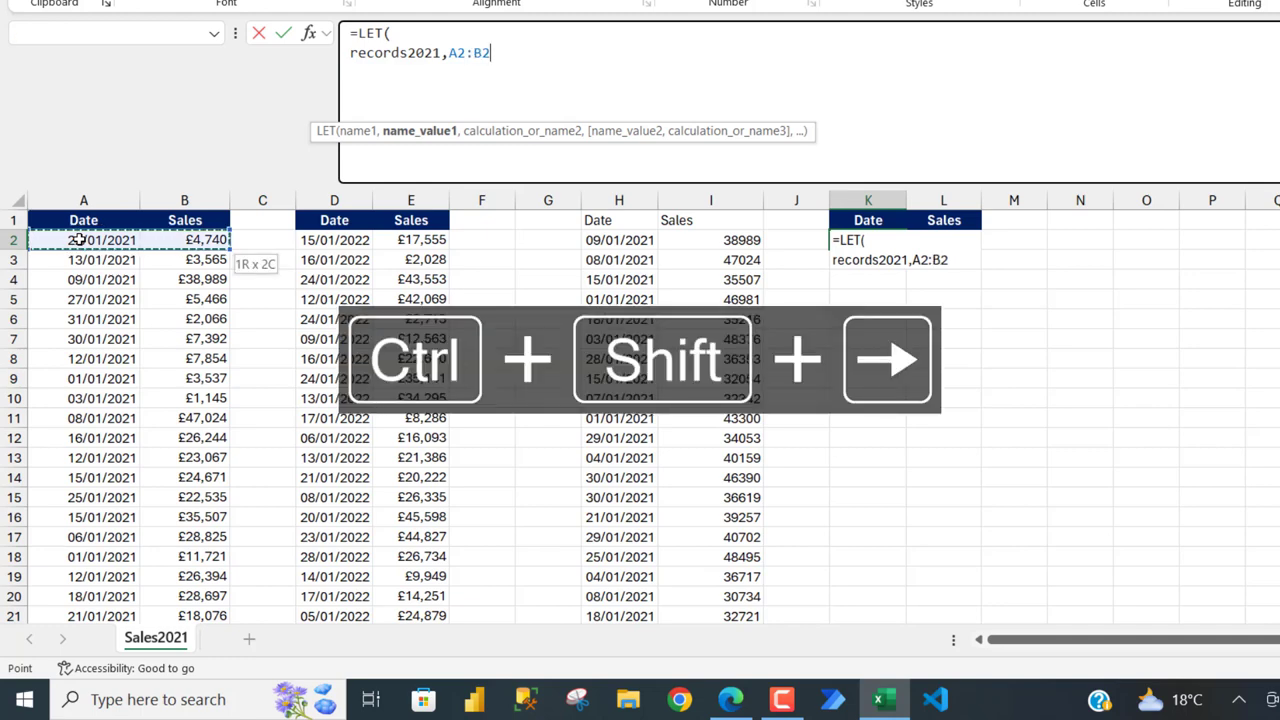
key(ctrl+shift+Down)
key(ctrl+BackSpace)
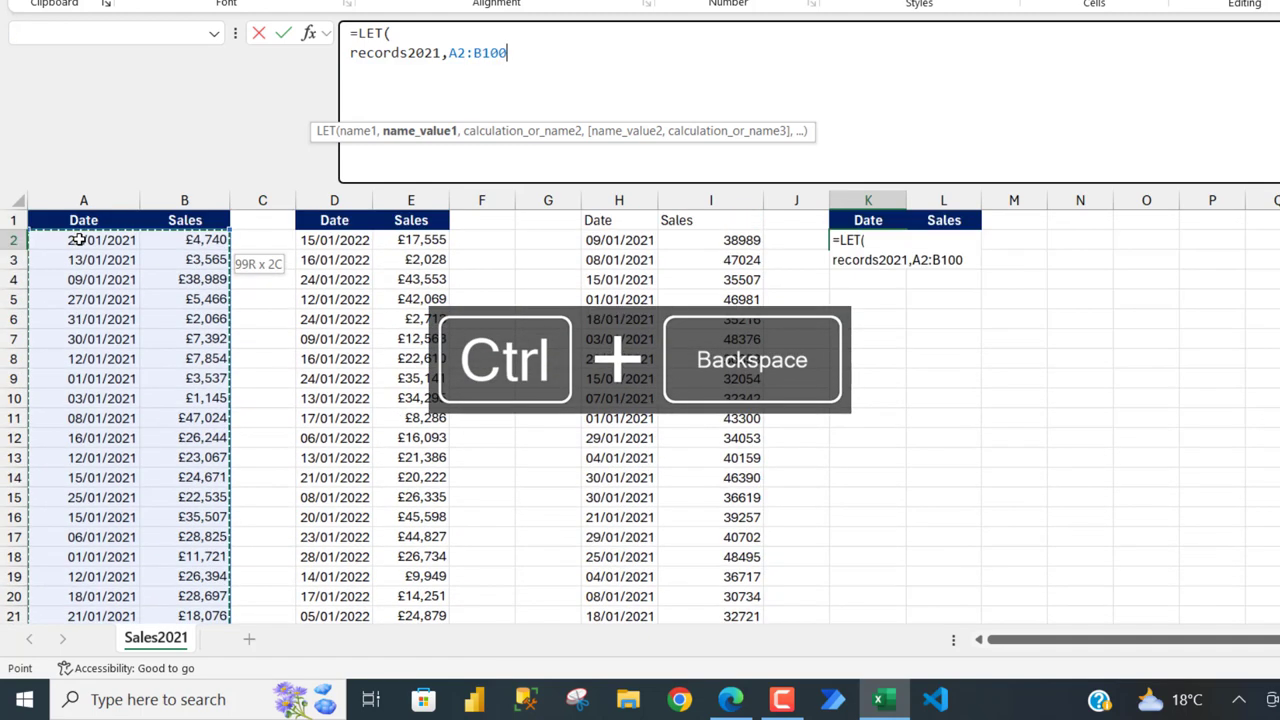
text(,)
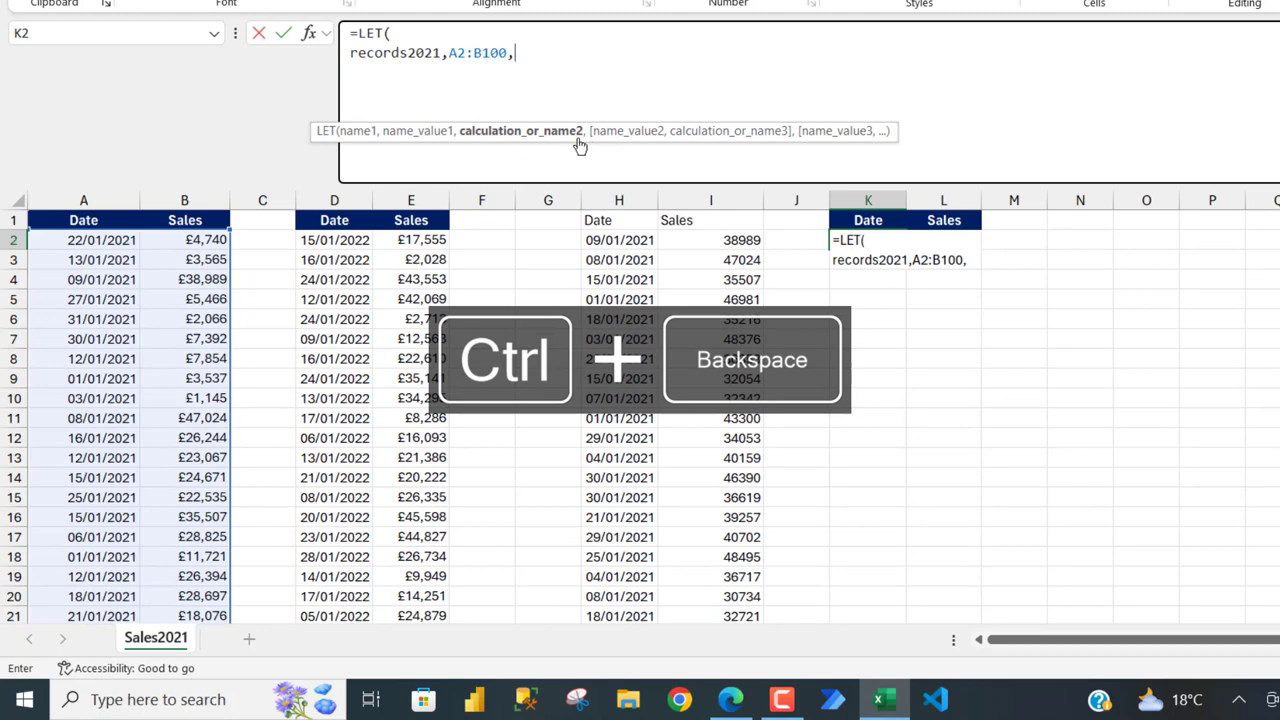
Define records2022 as D2:E100 and start a new formula line.
key(ctrl+v)
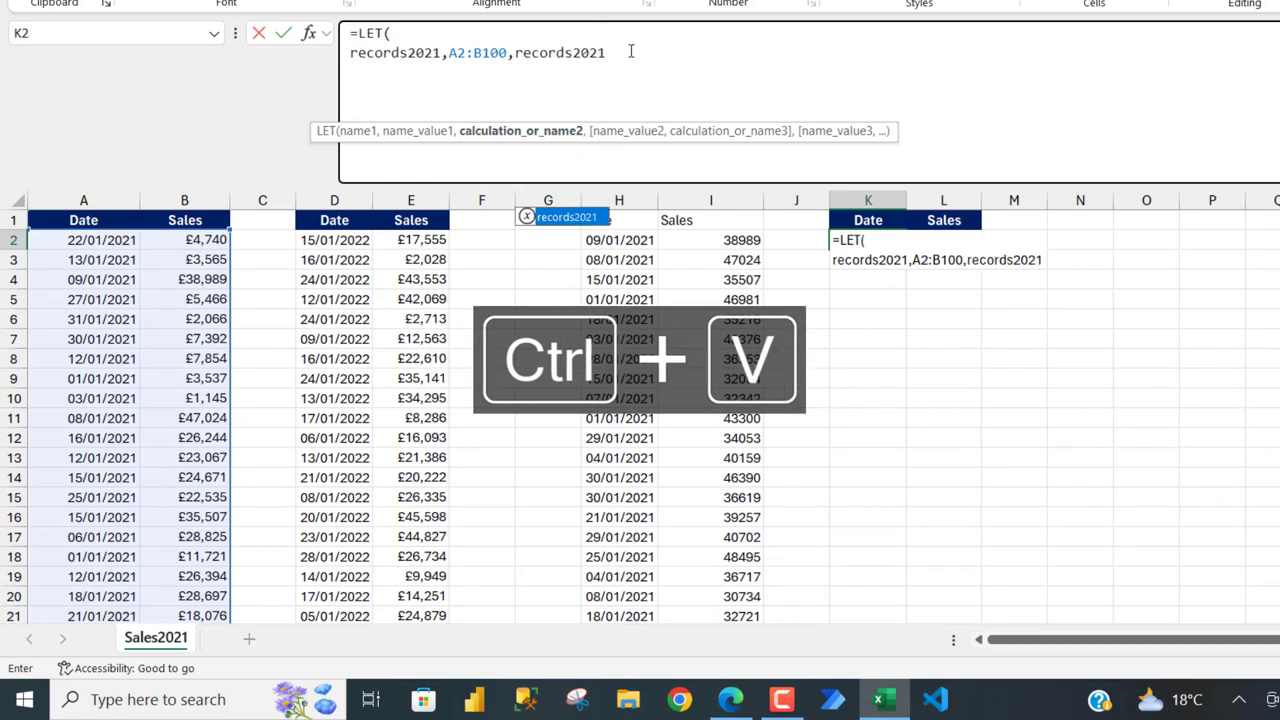
key(BackSpace)
text(2,)
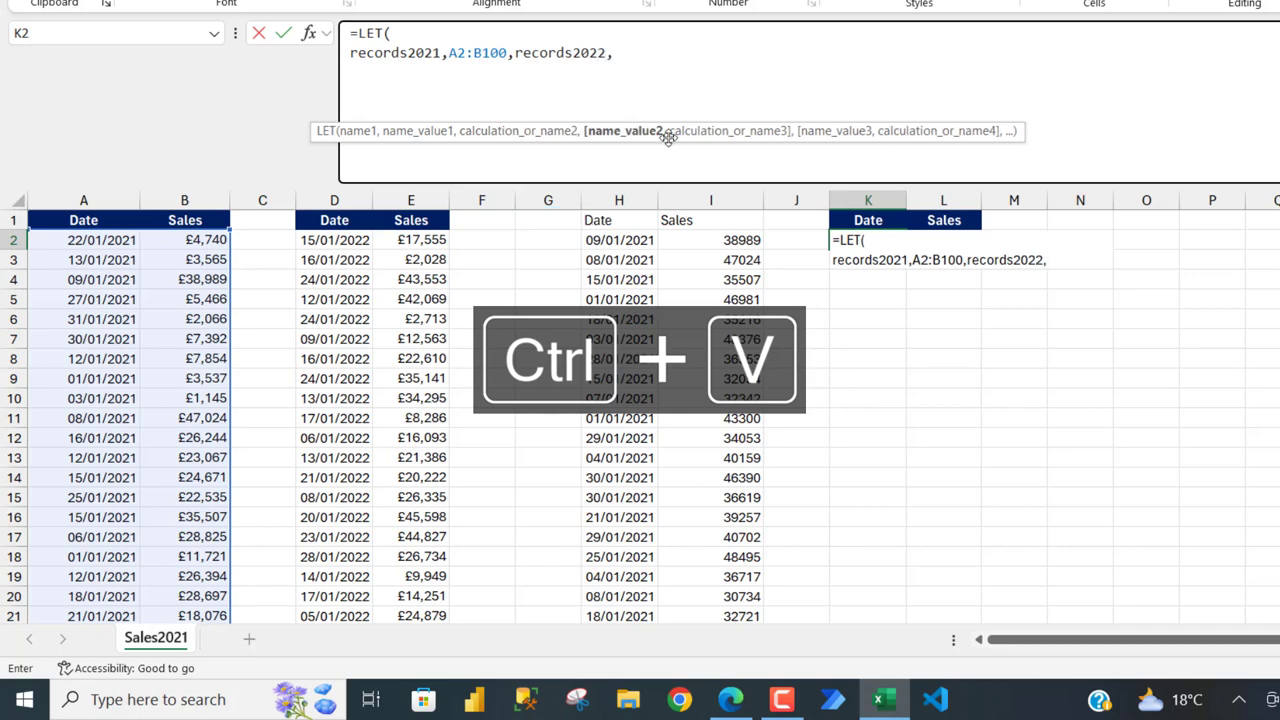
click(338, 244)
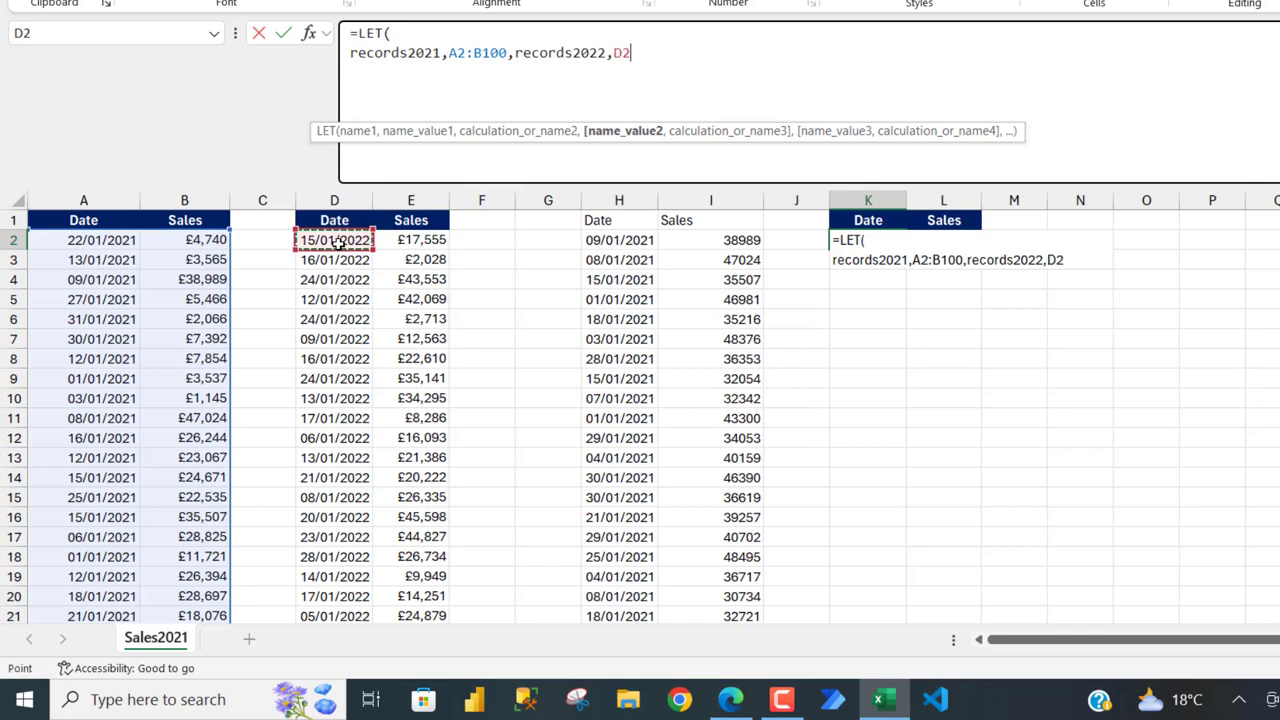
key(ctrl+shift+Right)
key(ctrl+shift+Down)
key(ctrl+BackSpace)
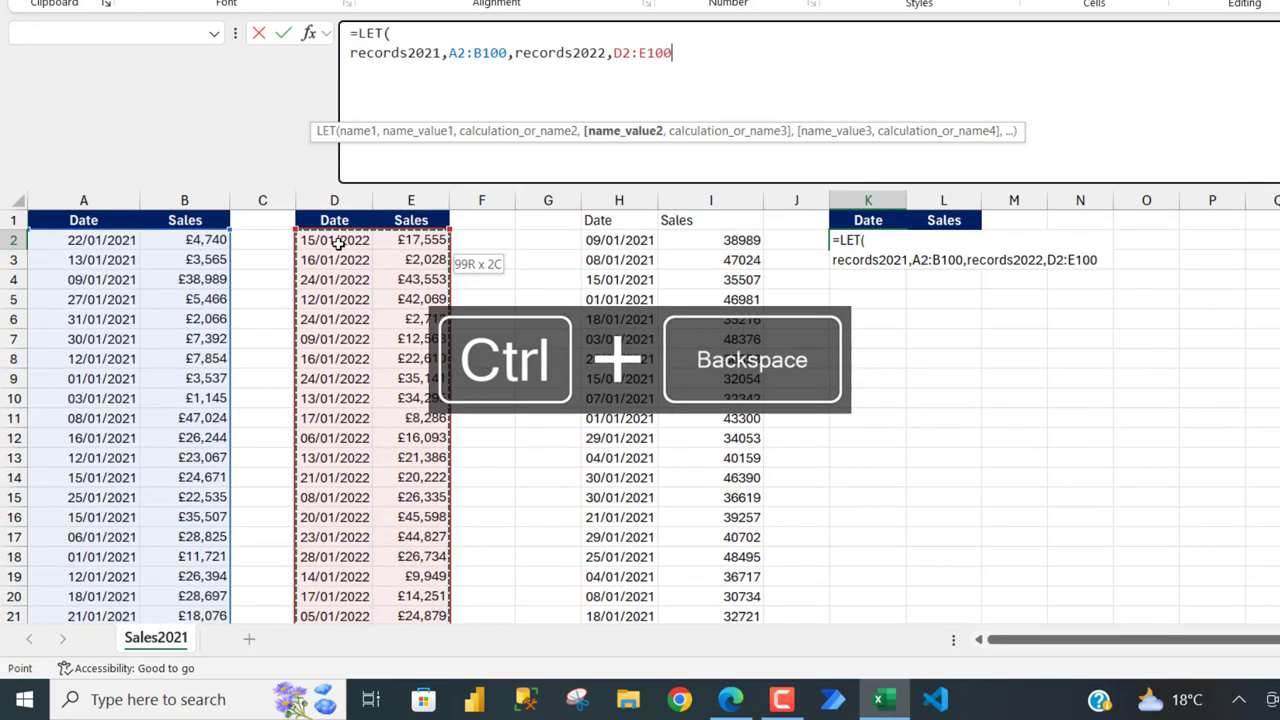
text(,)
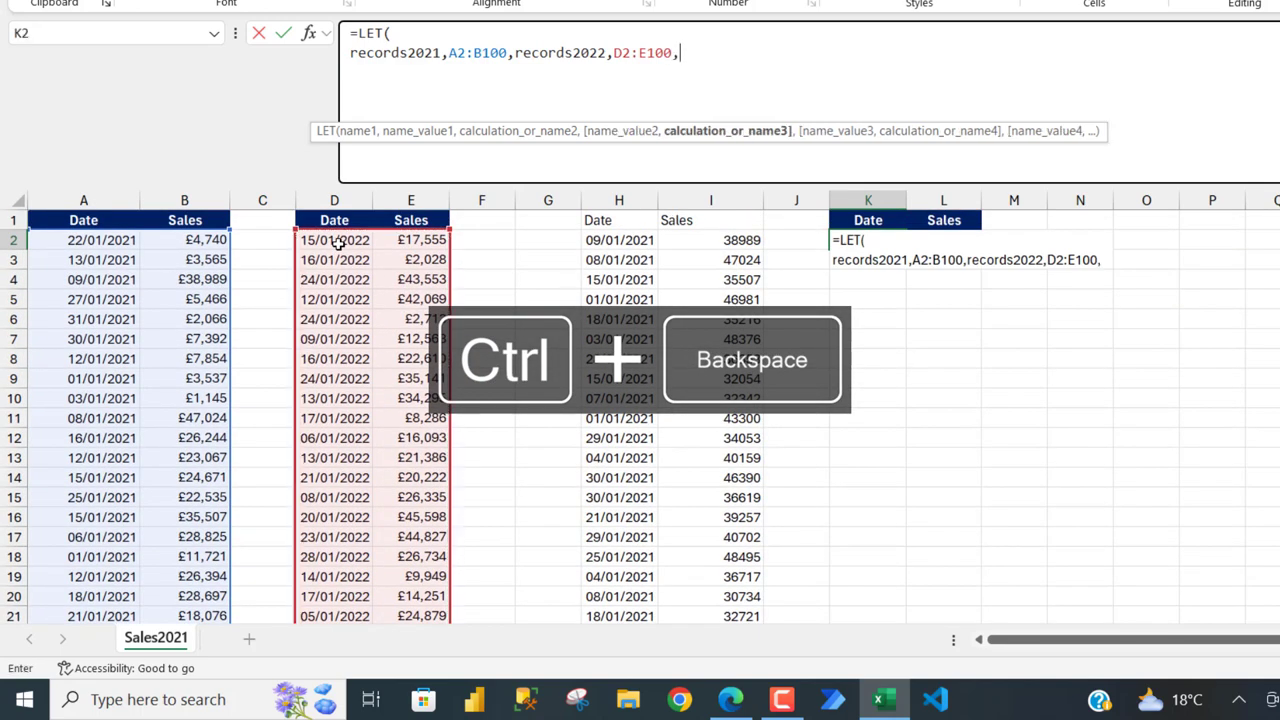
key(alt+Return)
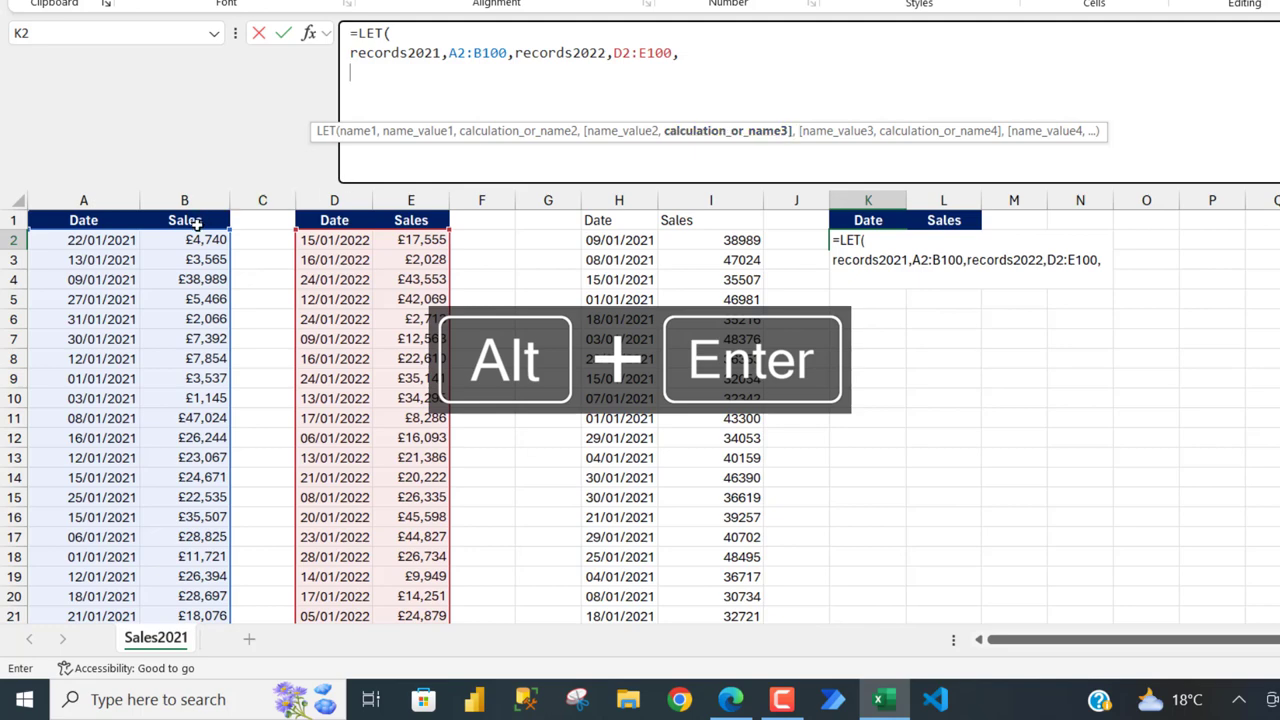
Define sales2021 as the range B2:B100 in the LET formula.
text(sales202)
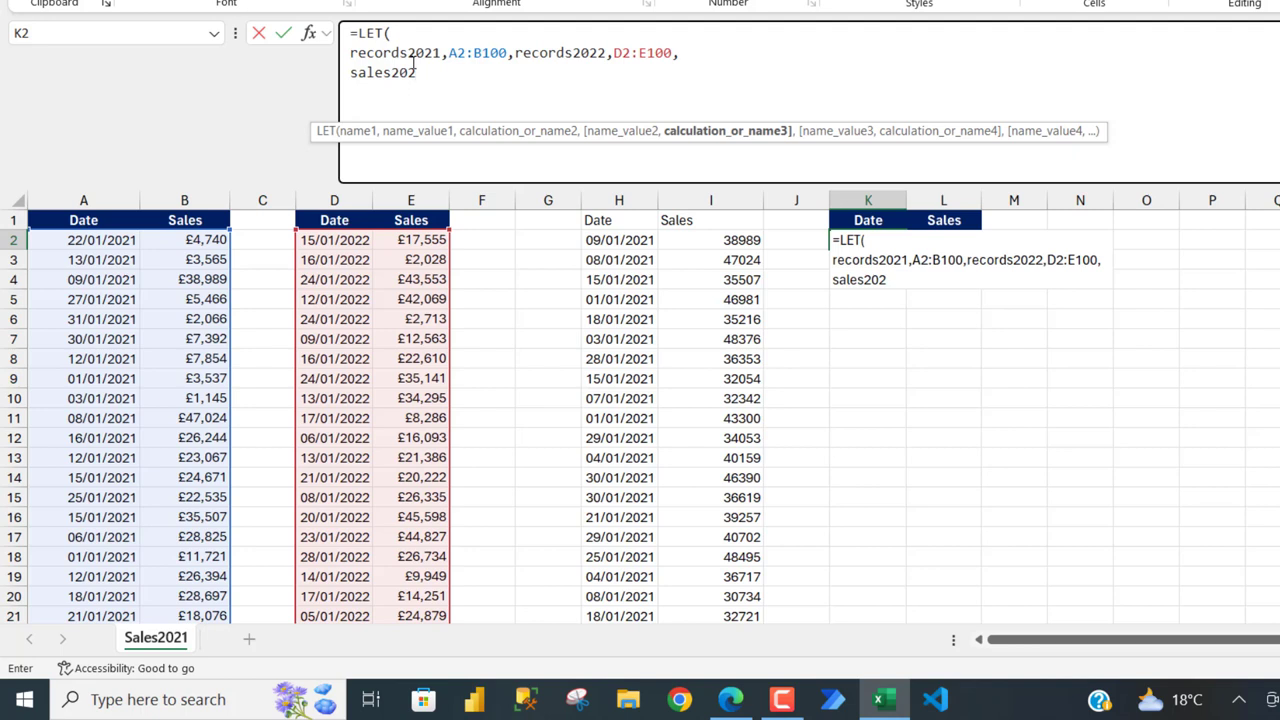
text(1,)
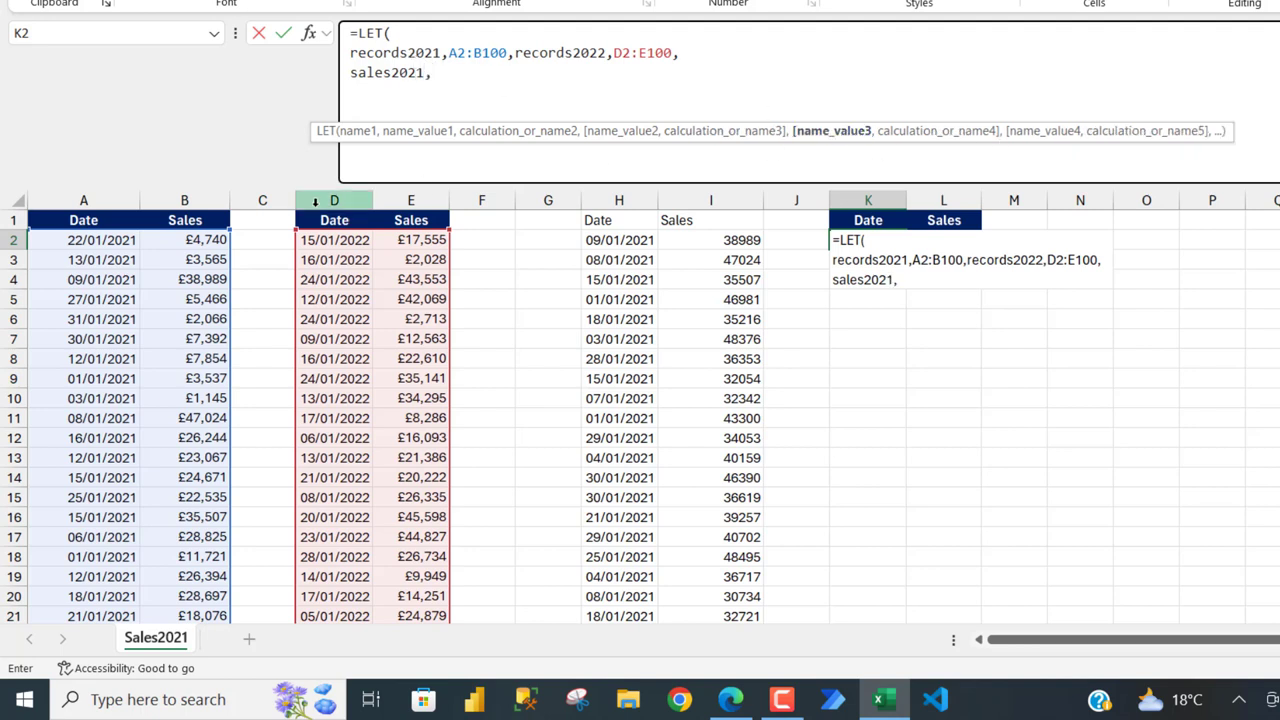
click(197, 241)
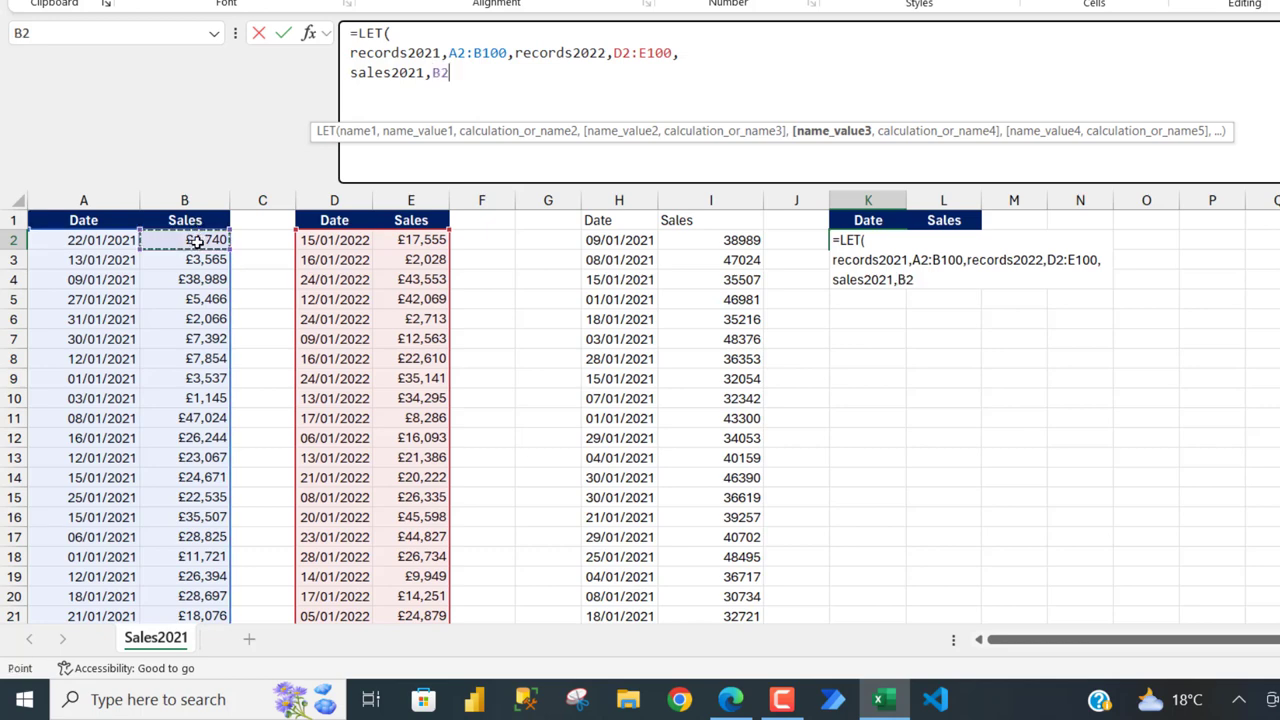
key(ctrl+shift+Down)
key(ctrl+BackSpace)
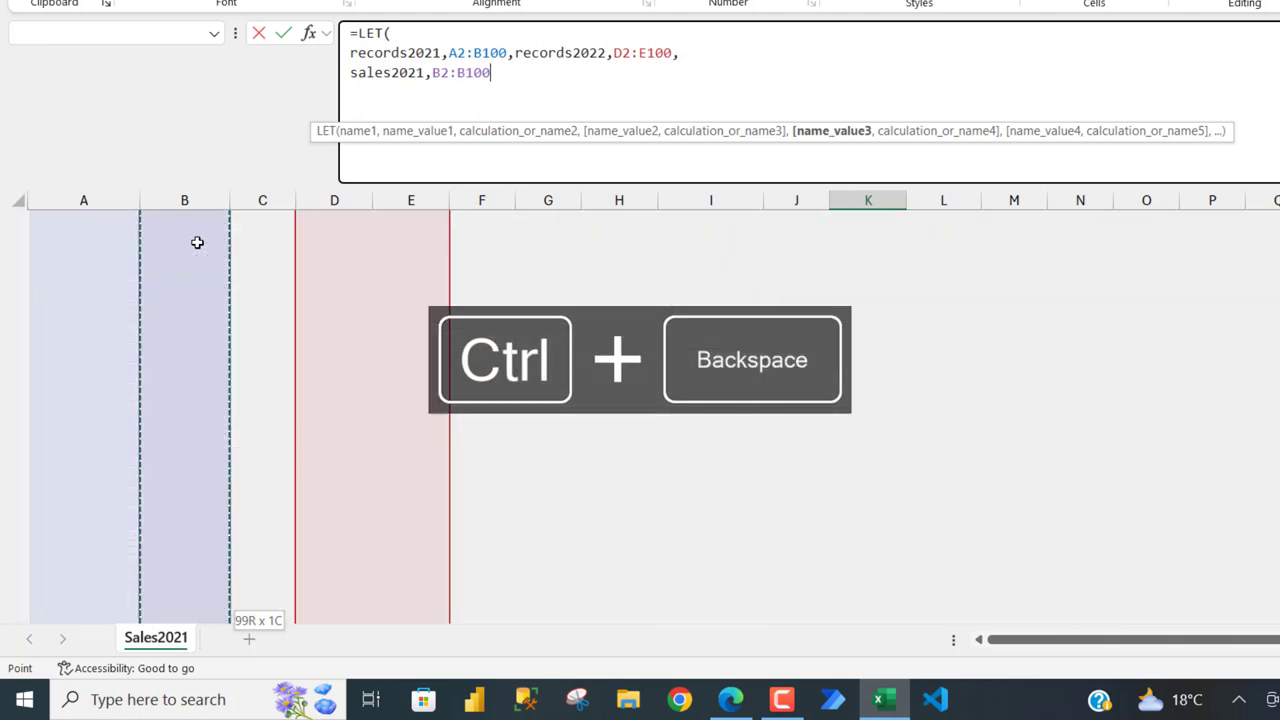
text(,)
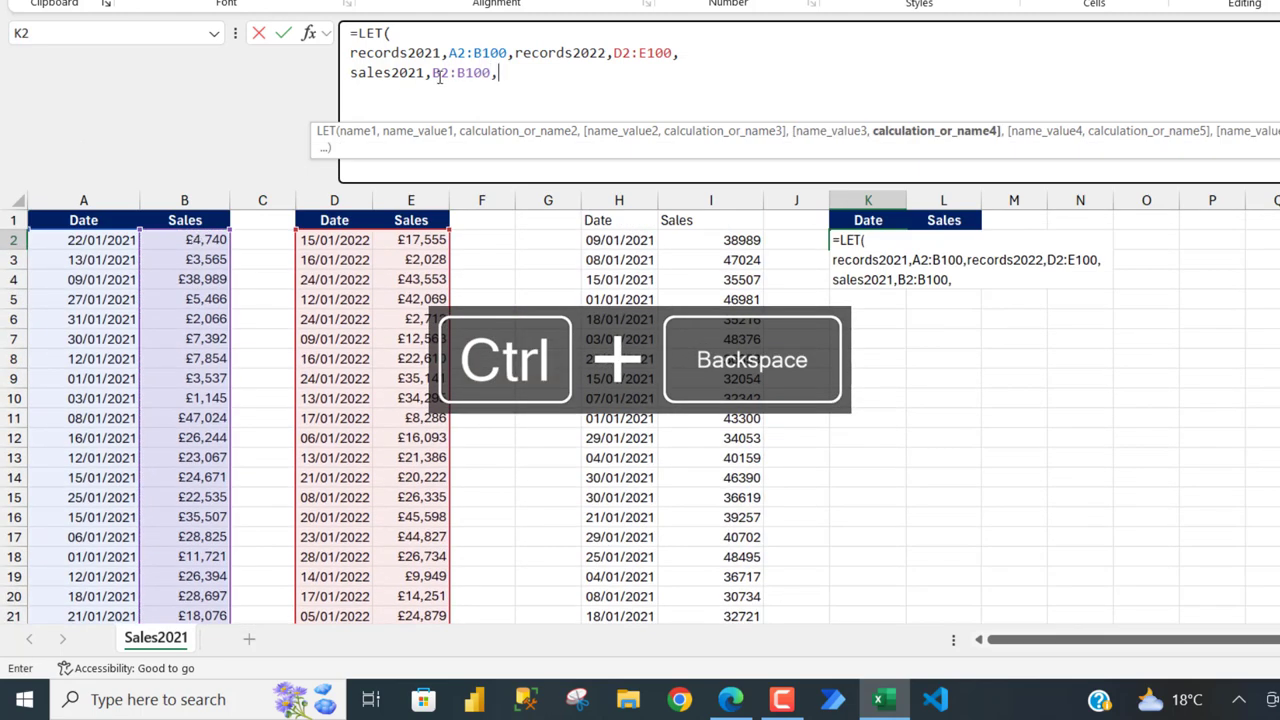
Define sales2022 as E2:E100 and start a fourth formula line.
double_click(391, 76)
key(ctrl+c)
click(520, 73)
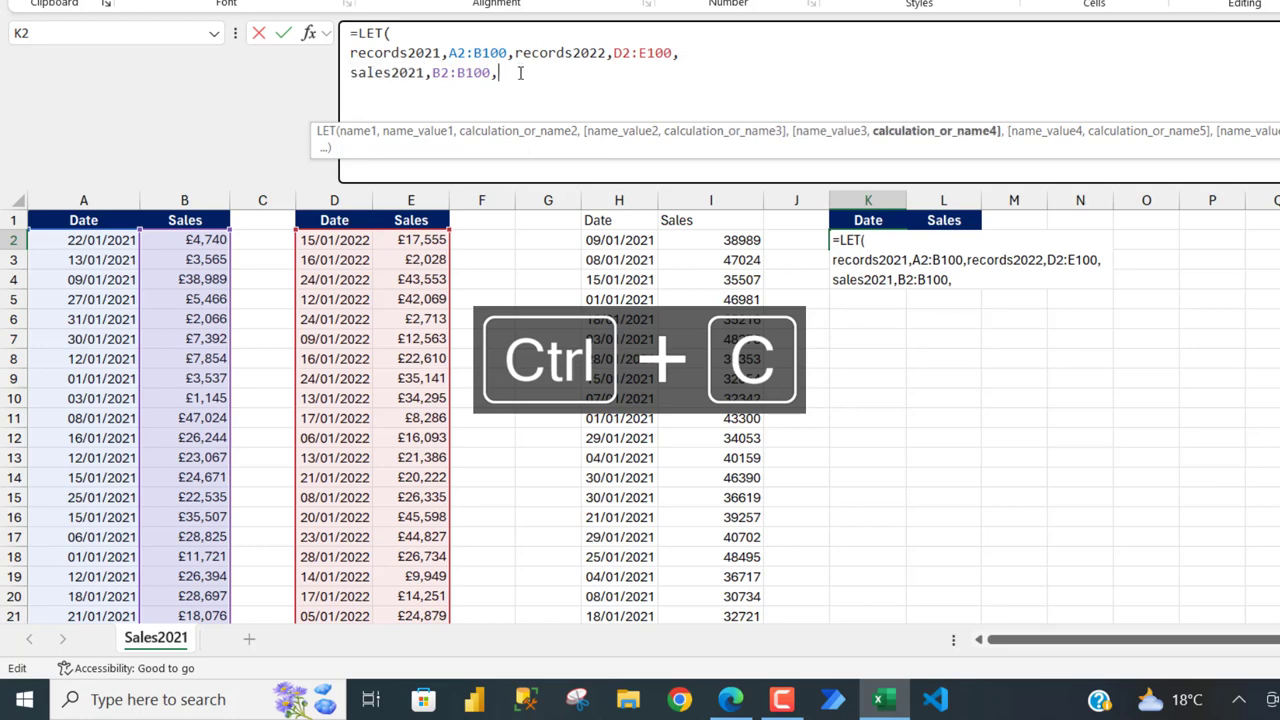
key(ctrl+v)
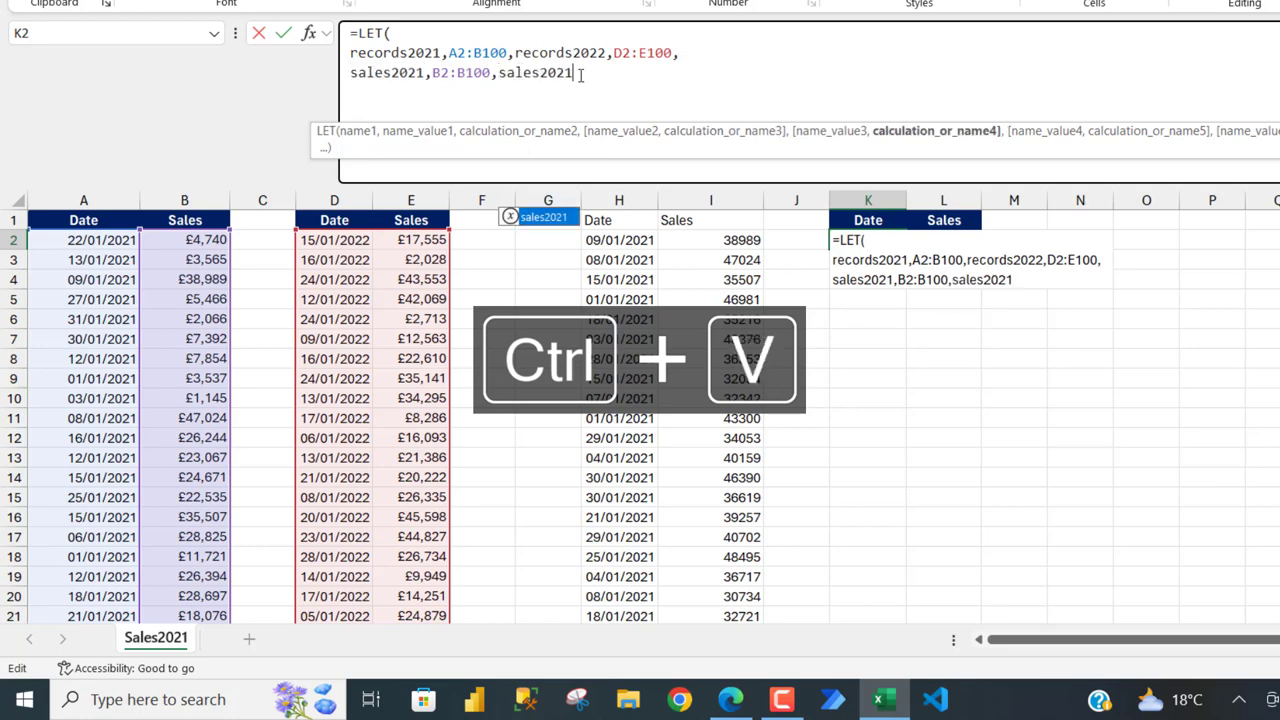
key(BackSpace)
text(2,)
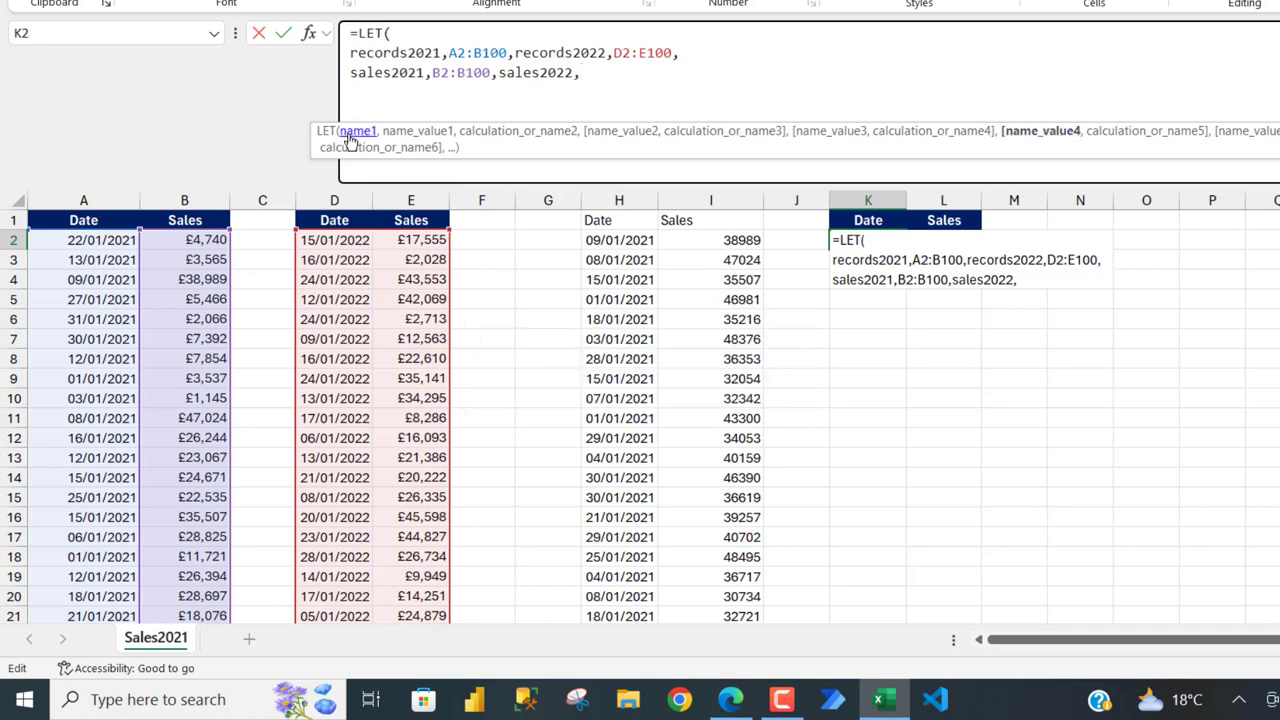
click(427, 240)
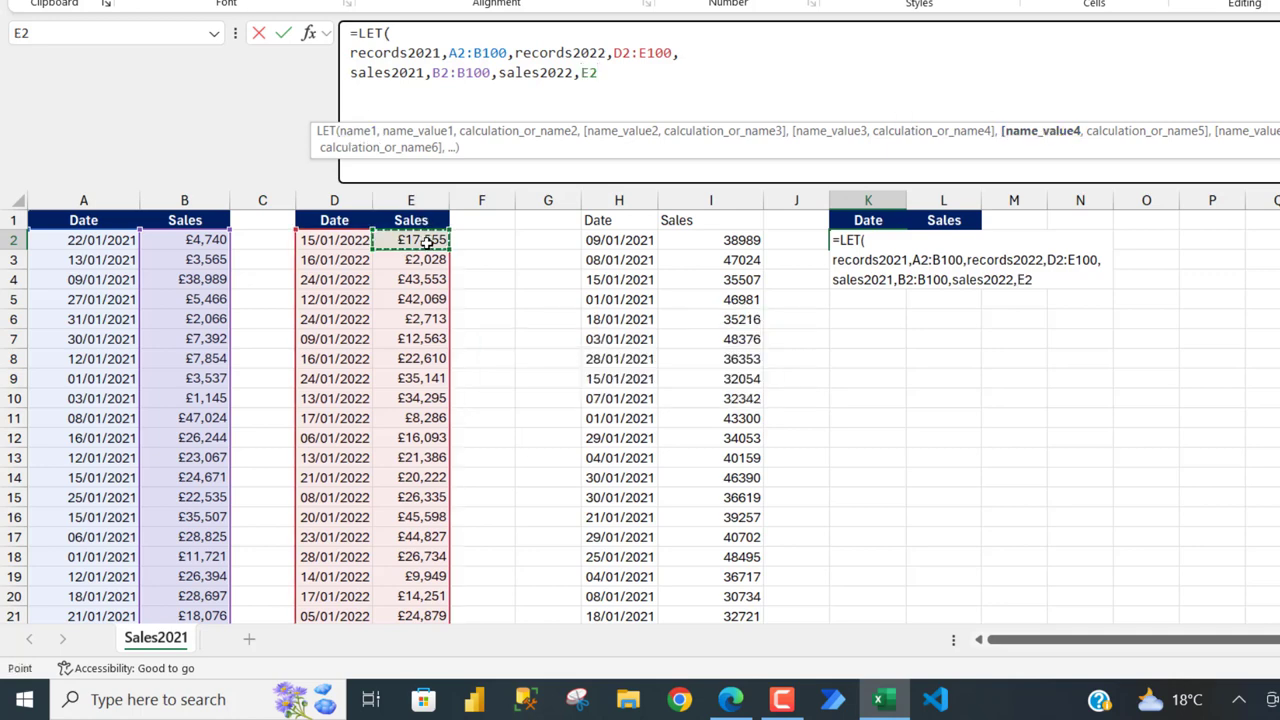
key(ctrl+shift+Down)
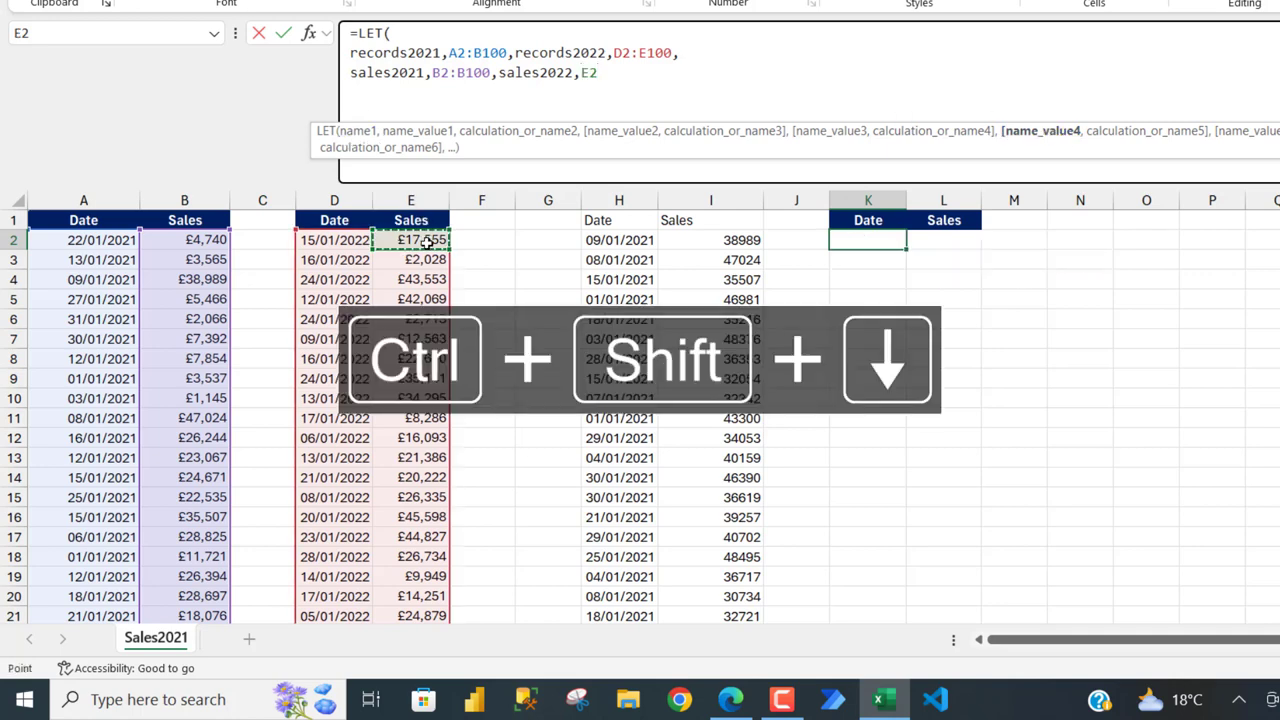
key(ctrl+BackSpace)
text(,)
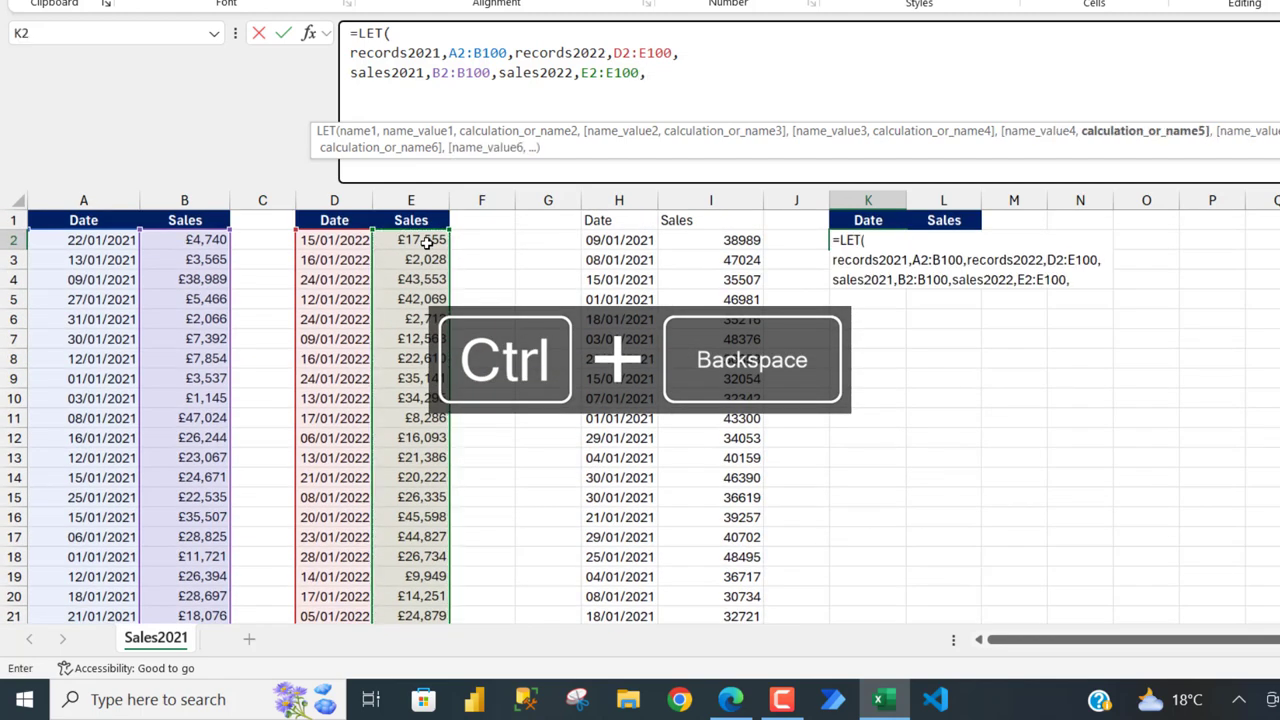
key(alt+Return)
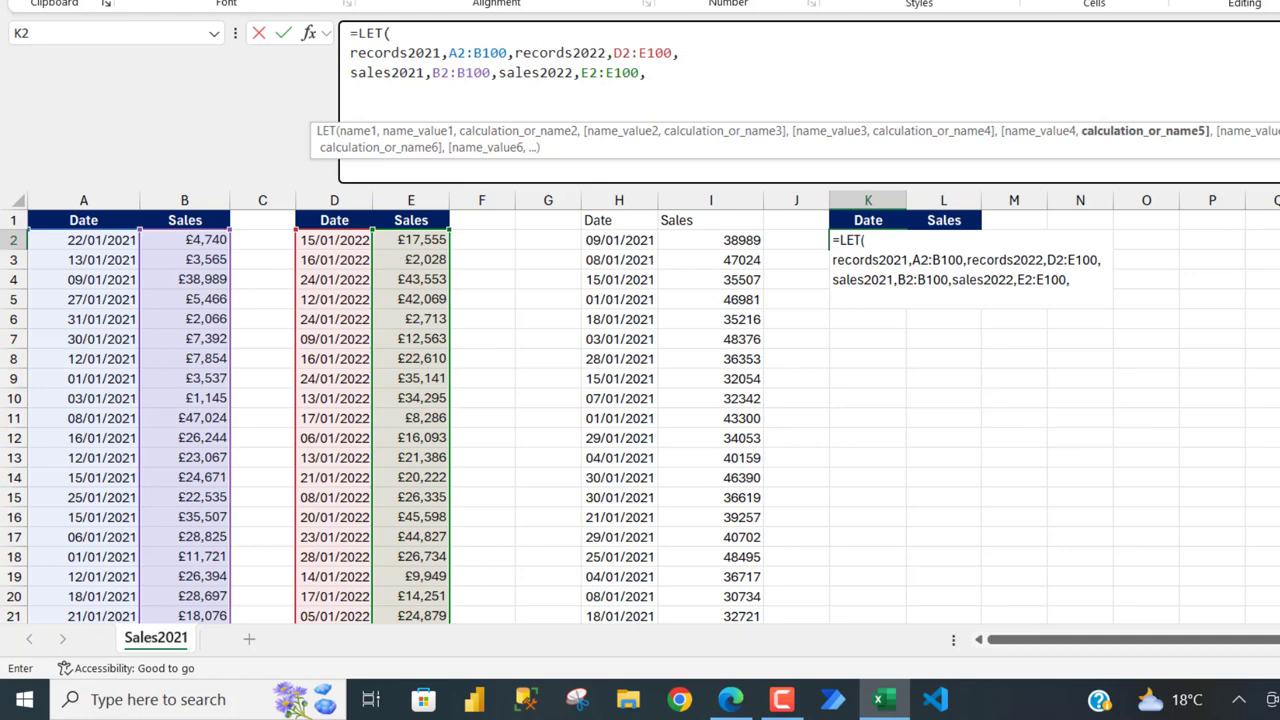
Name a new variable sales2021_filtered and begin its FILTER function.
double_click(390, 70)
key(ctrl+c)
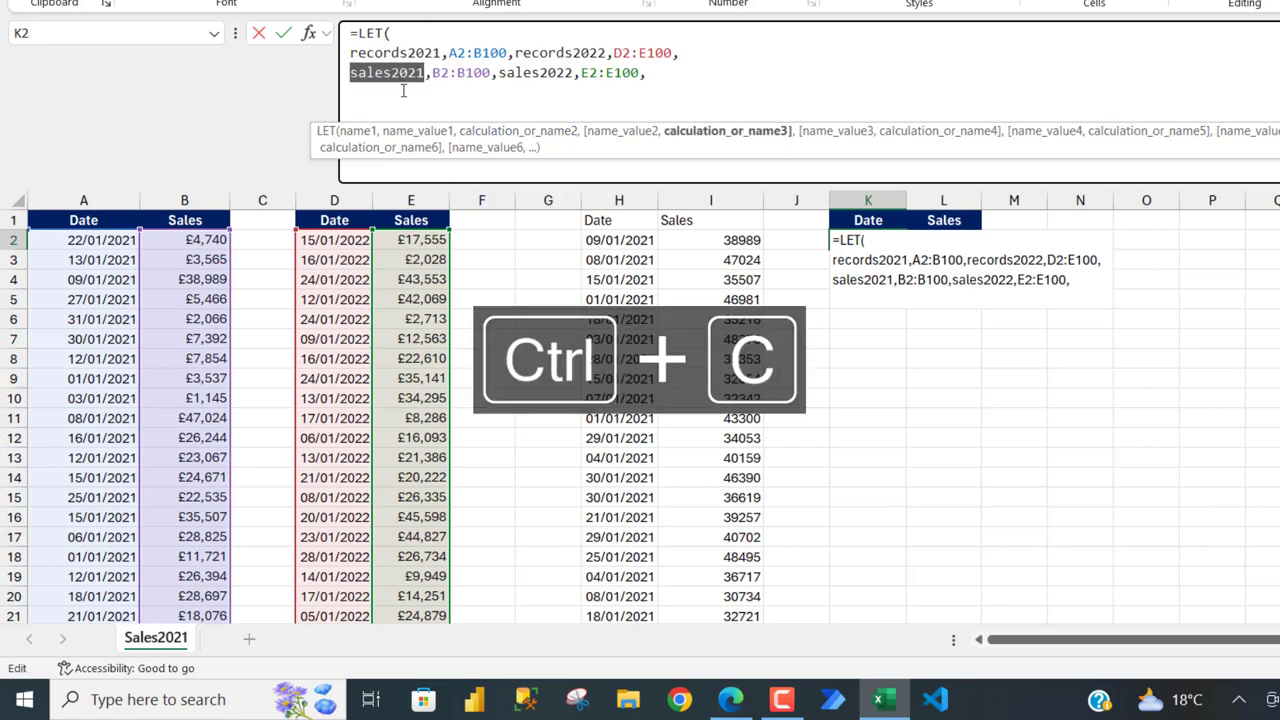
click(404, 92)
key(alt+Return)
key(ctrl+v)
text(_filtered)
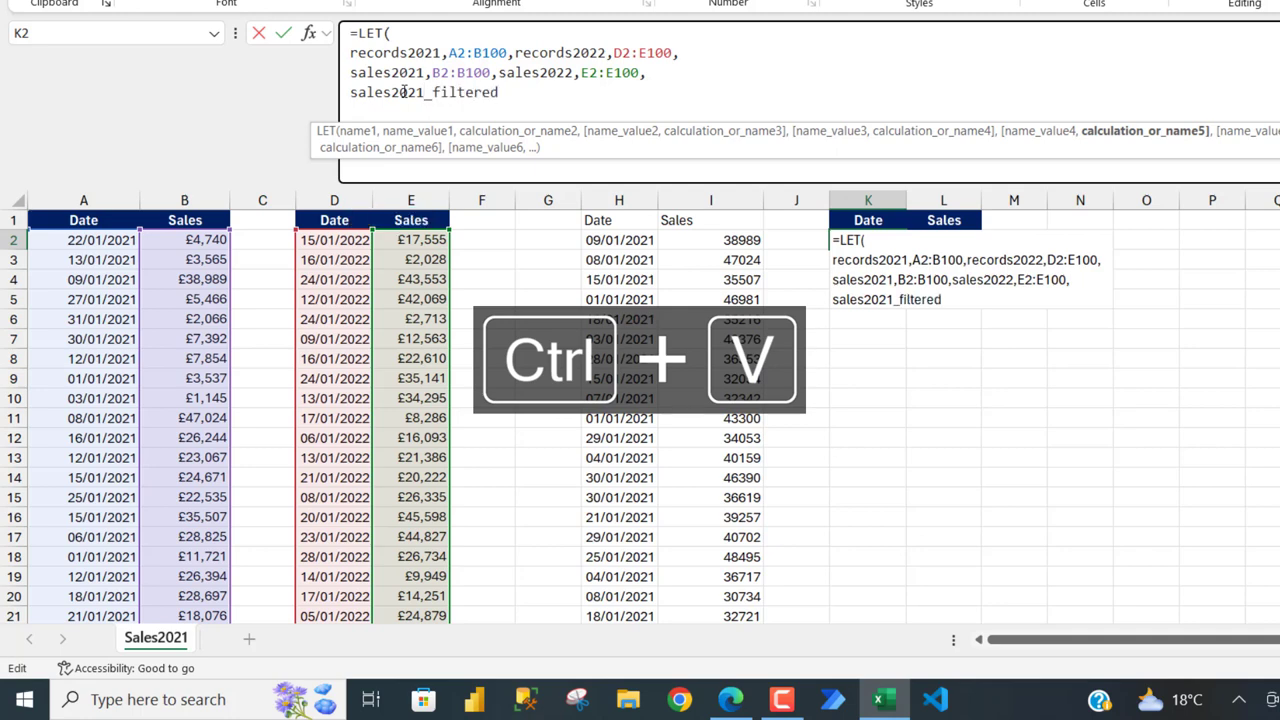
text(,)
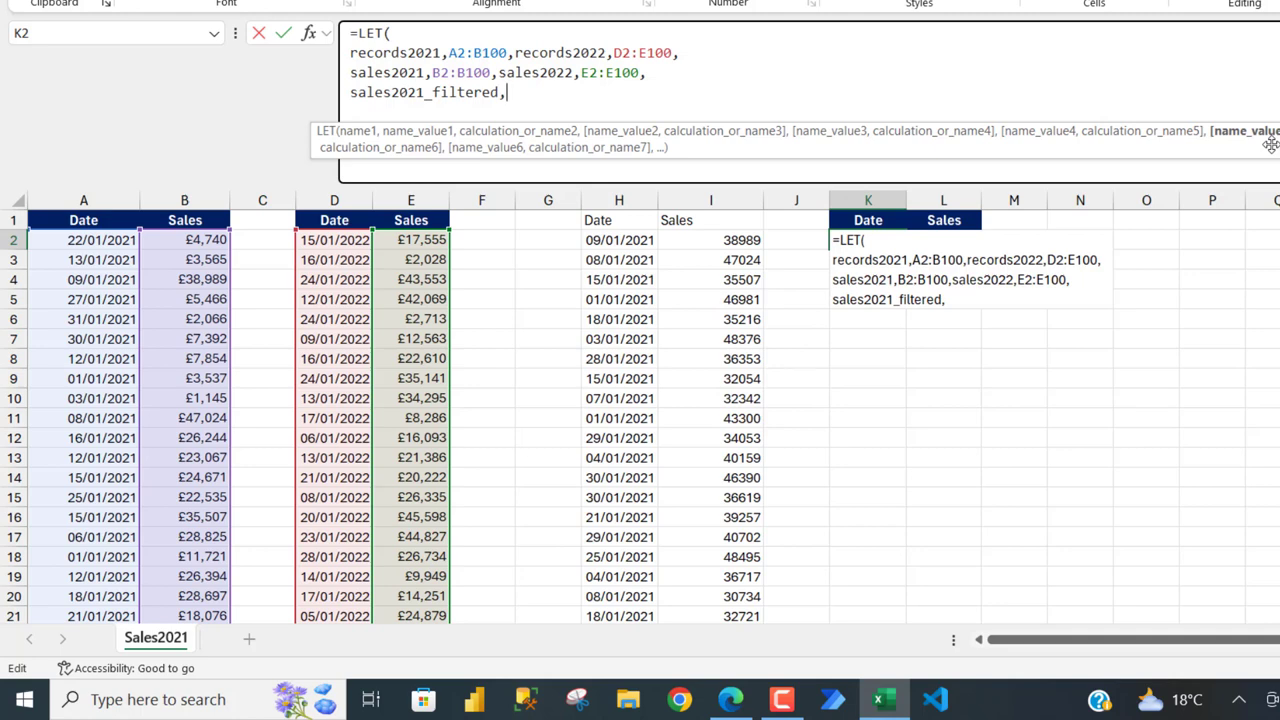
text(FILTER()
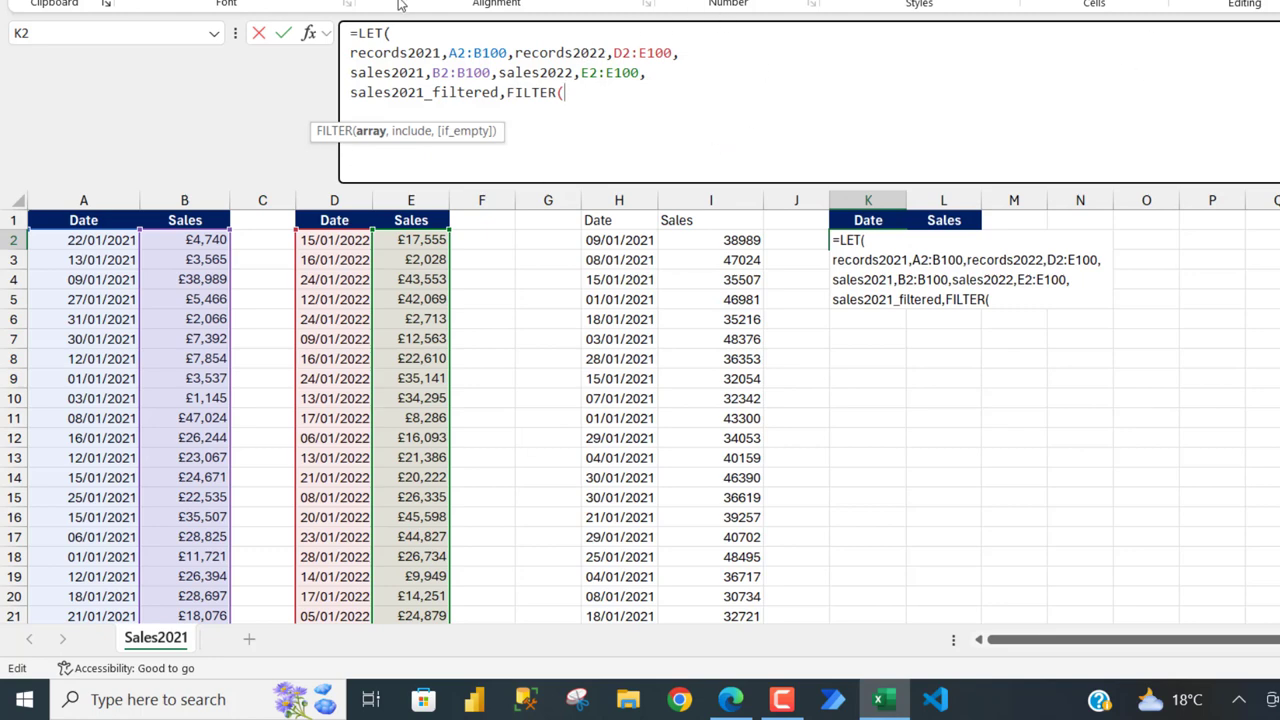
Complete the filter as FILTER(records2021,sales2021>=30000).
text(re)
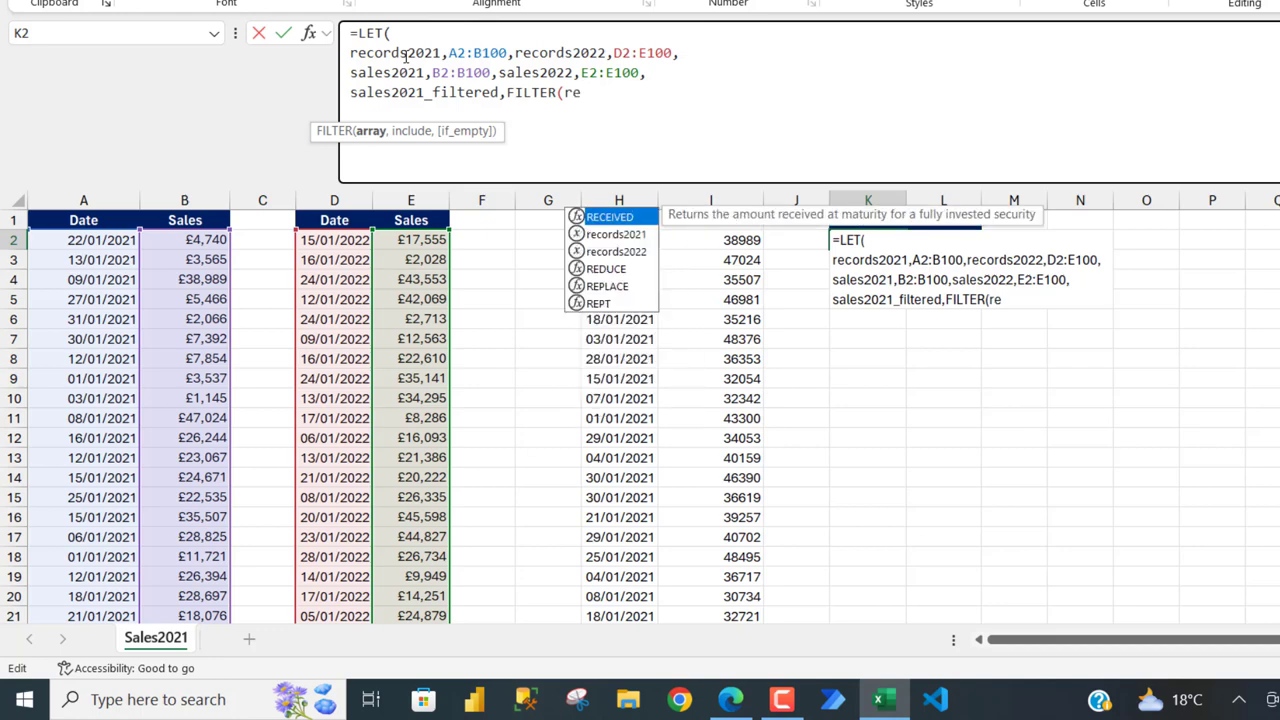
text(c)
key(Down)
key(Tab)
text(,)
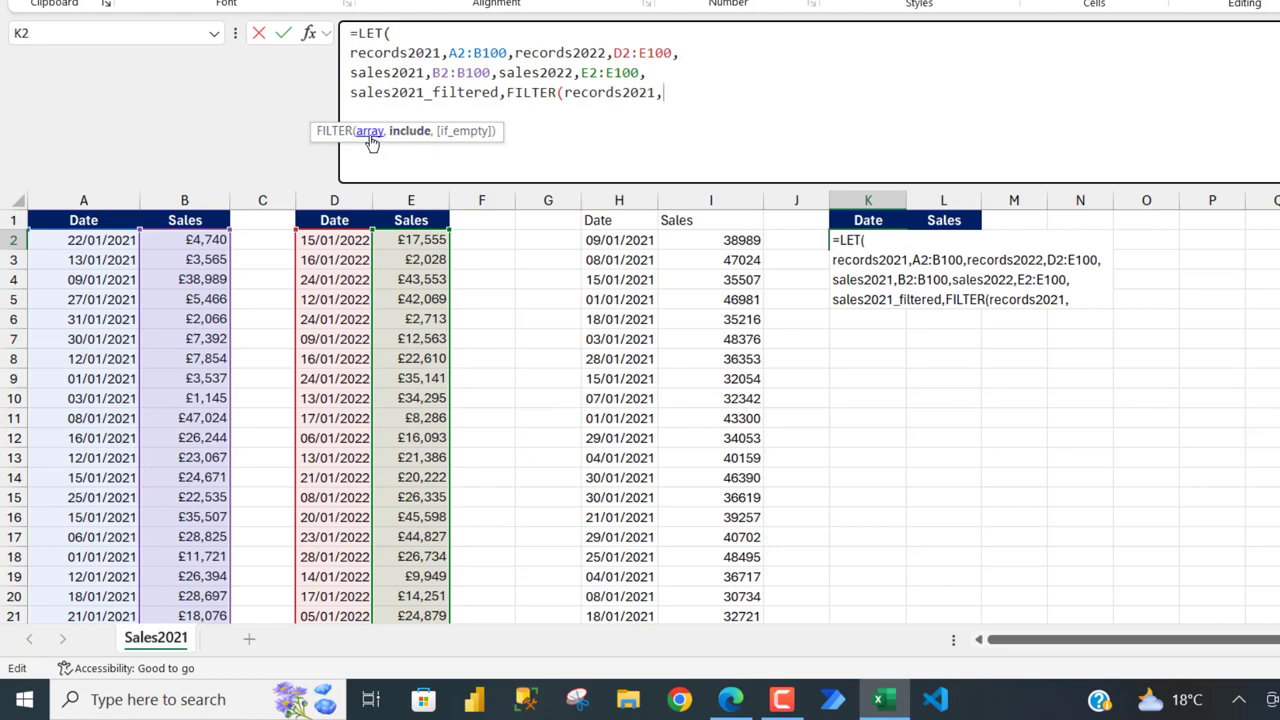
double_click(396, 80)
key(ctrl+c)
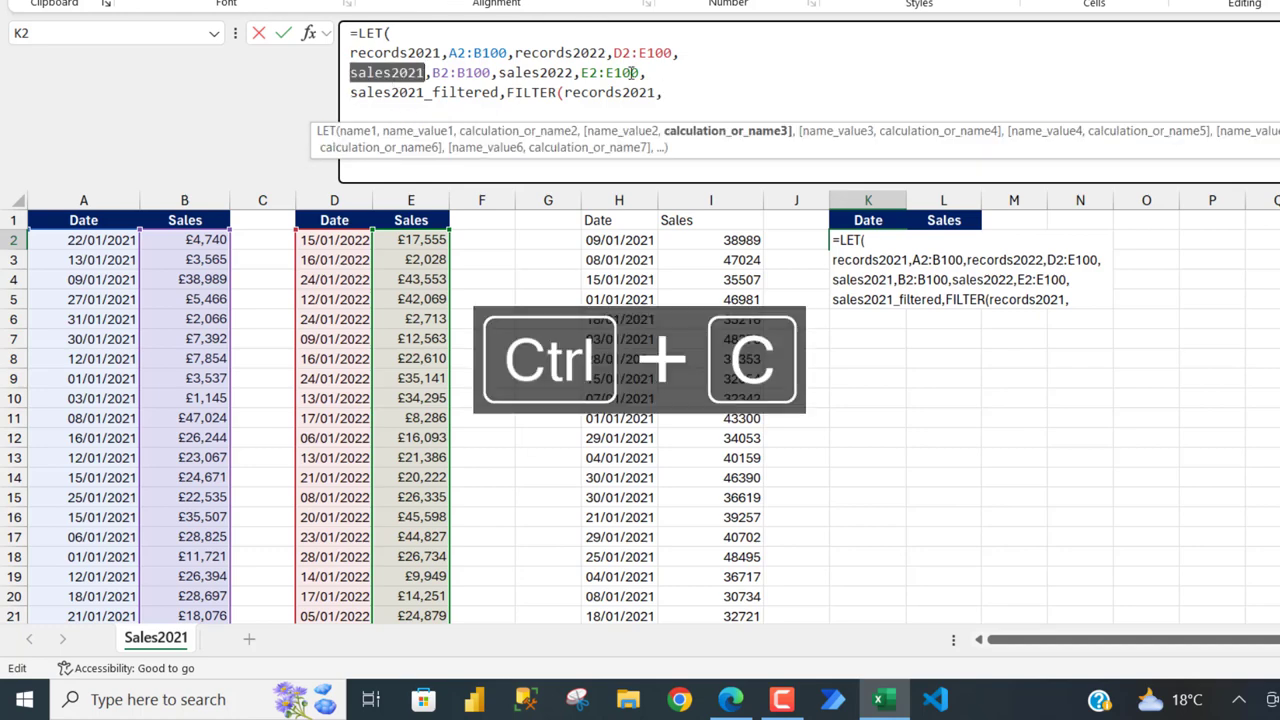
click(676, 92)
key(ctrl+v)
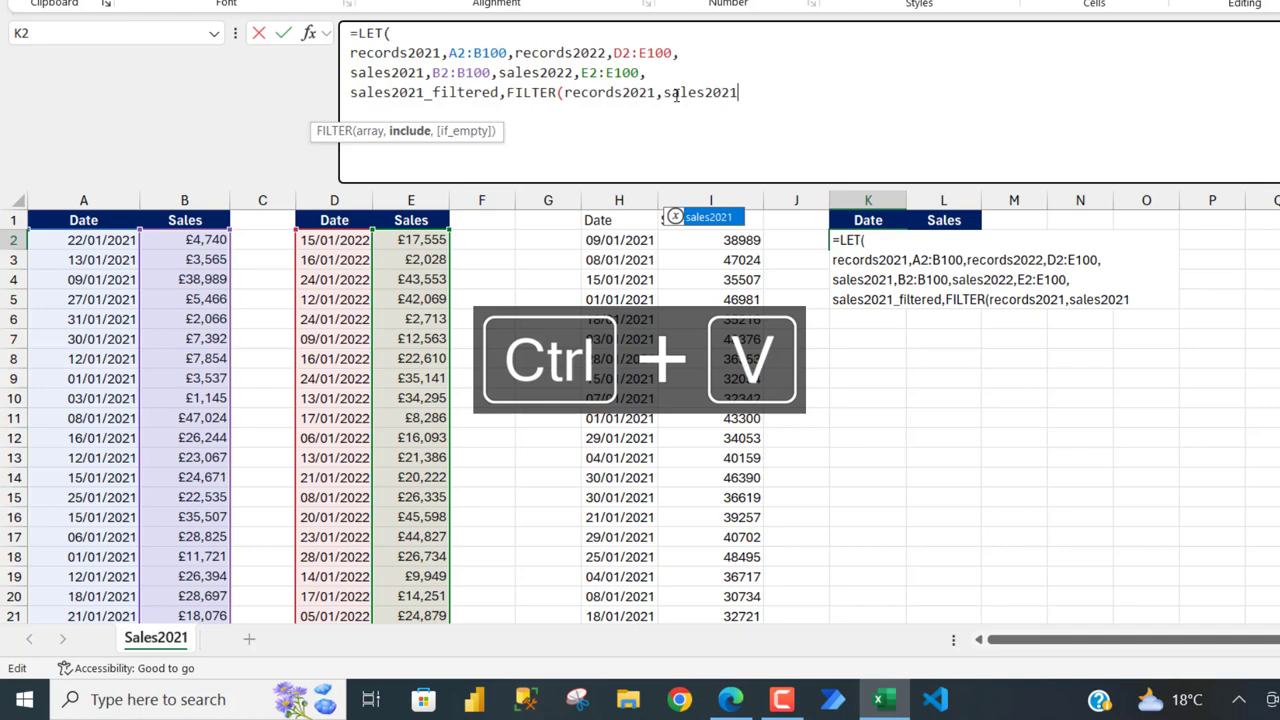
text(>=)
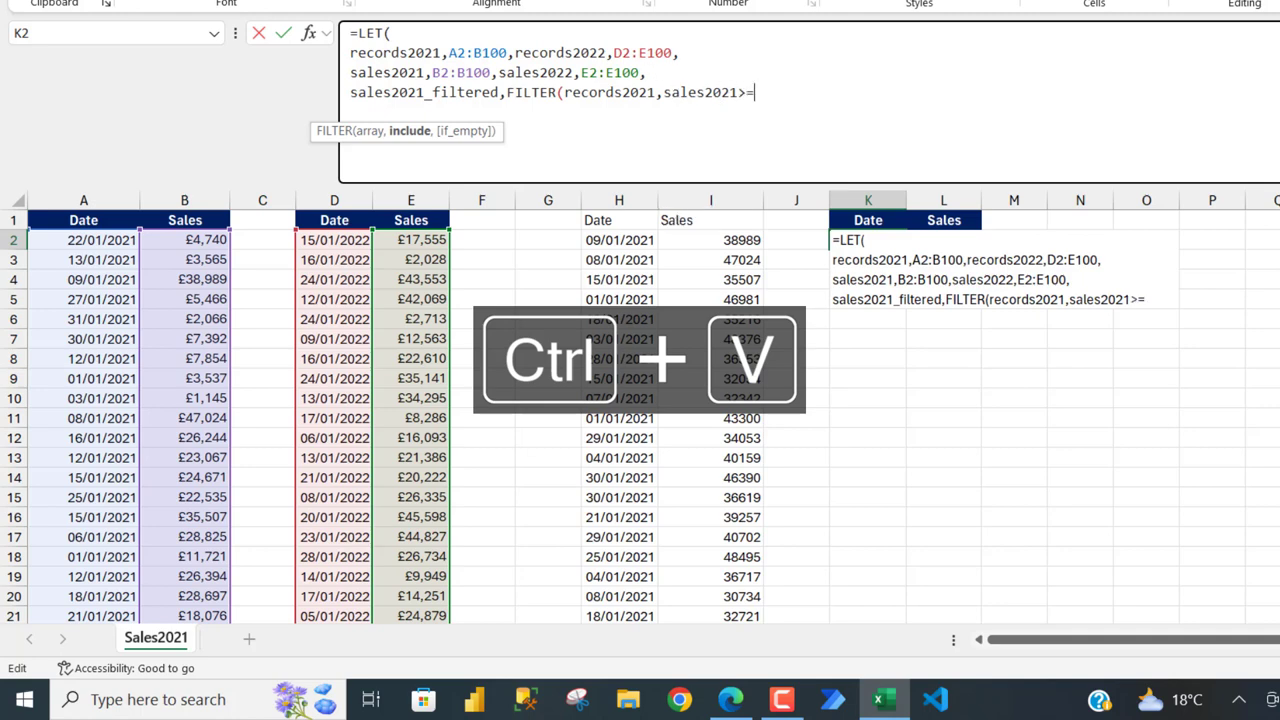
text(30000)
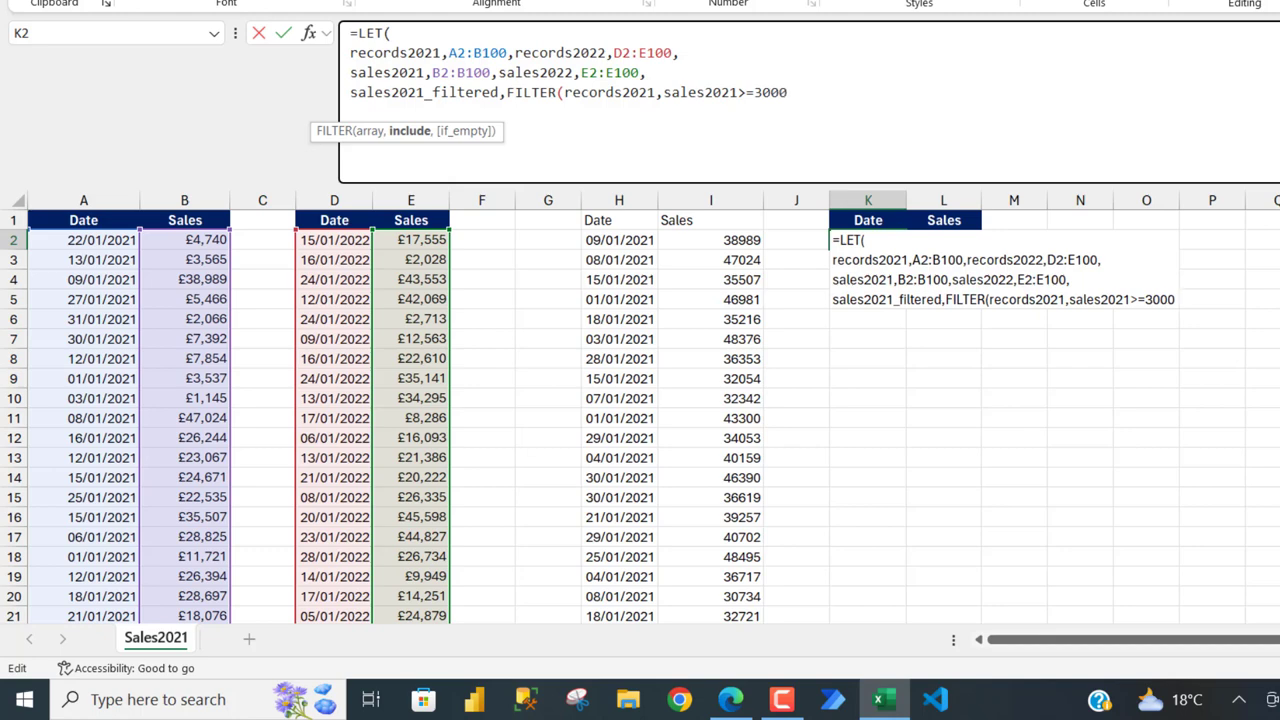
text(0))
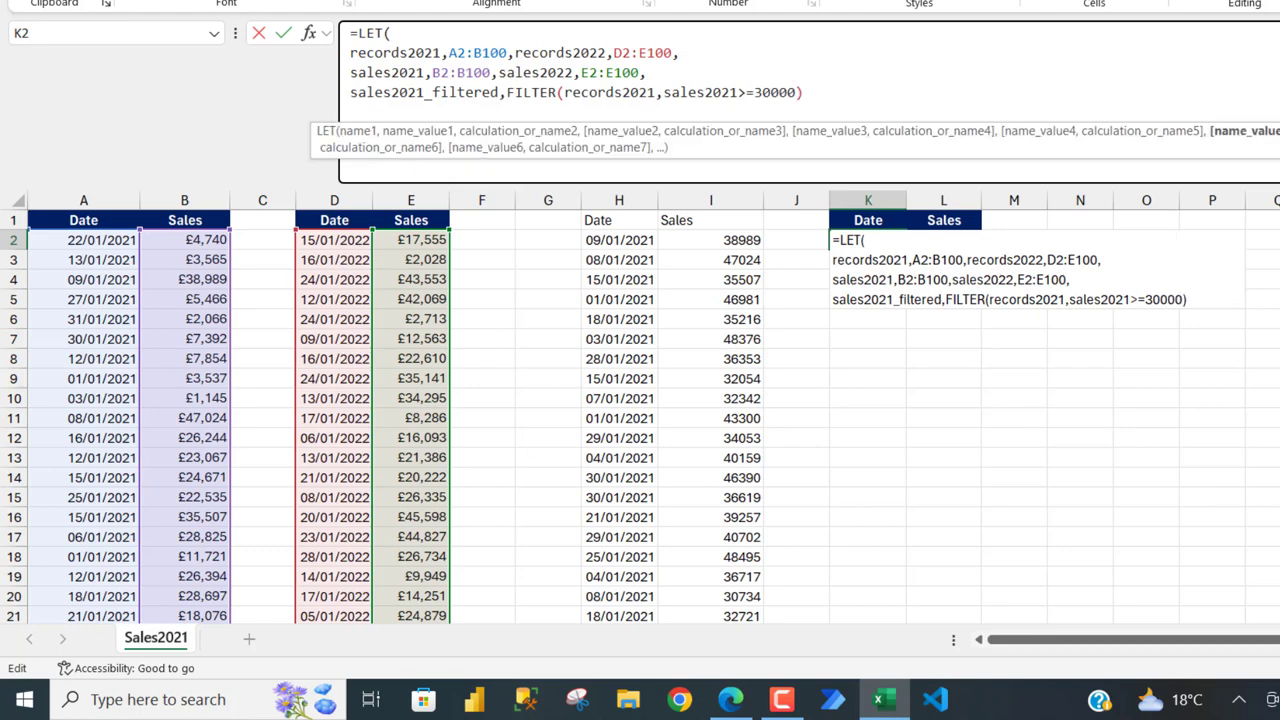
text(,)
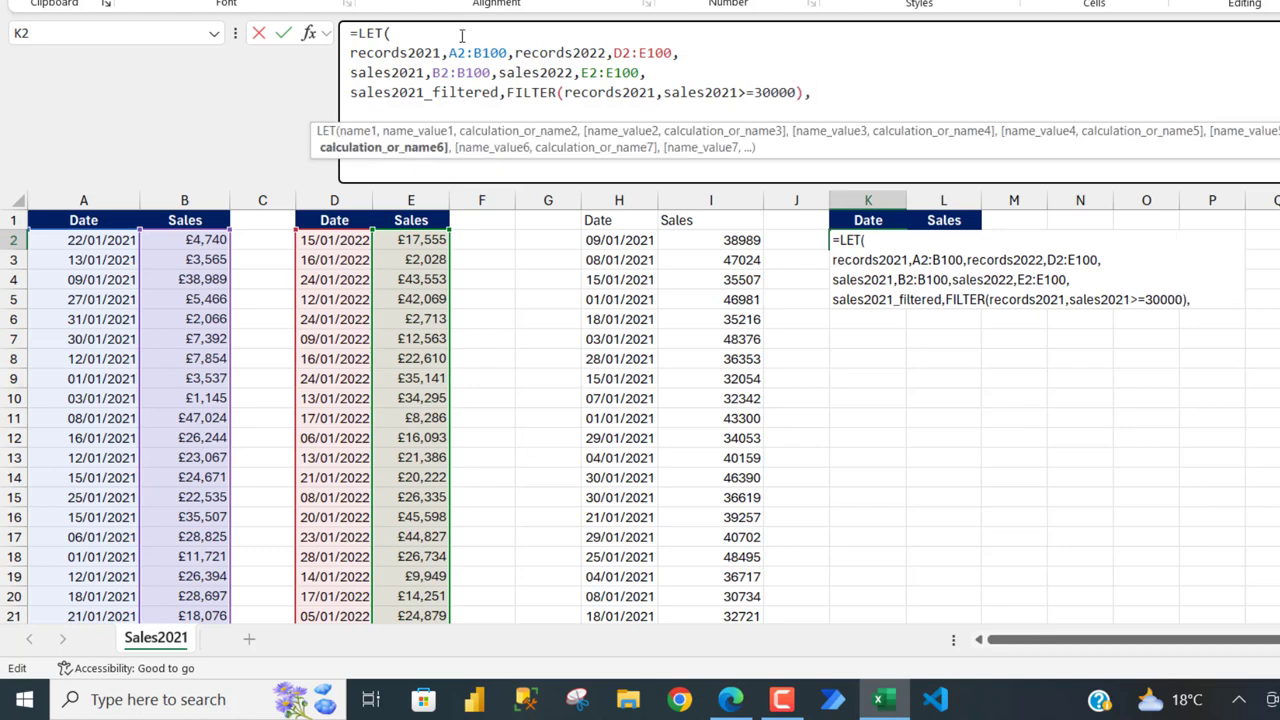
Return sales2021_filtered as the LET result and commit K2's formula.
double_click(410, 92)
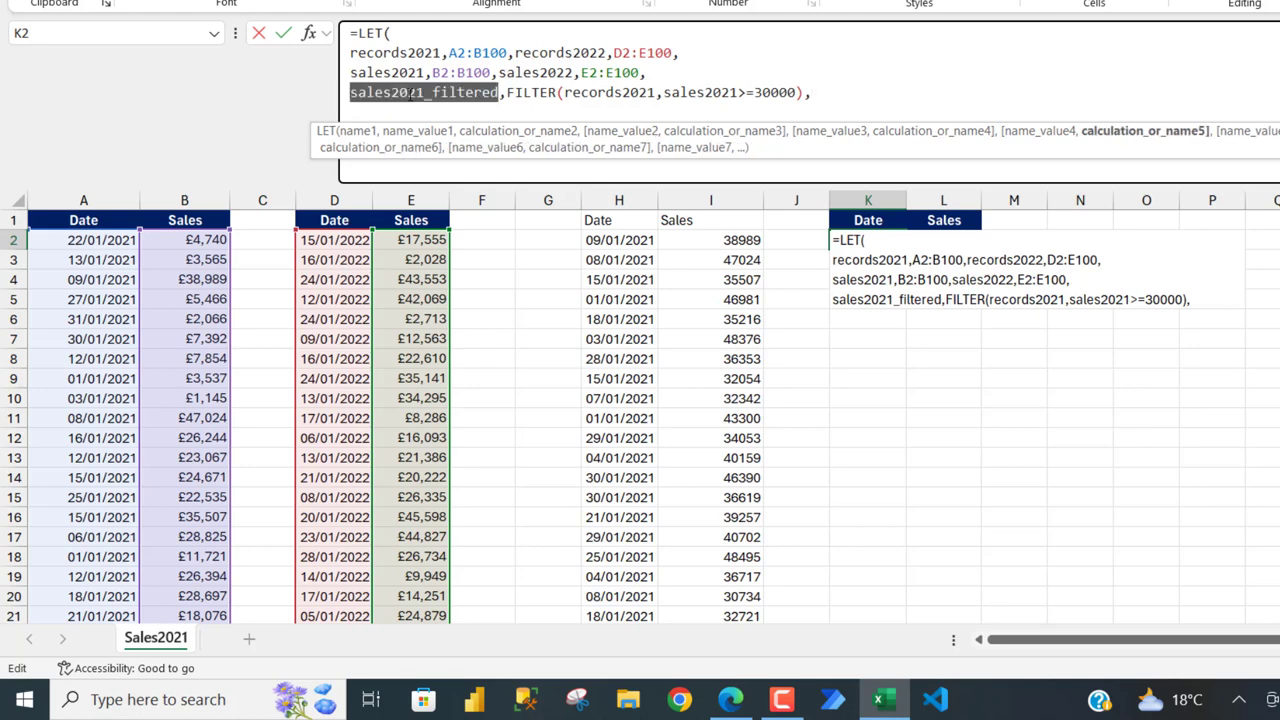
key(ctrl+c)
click(828, 92)
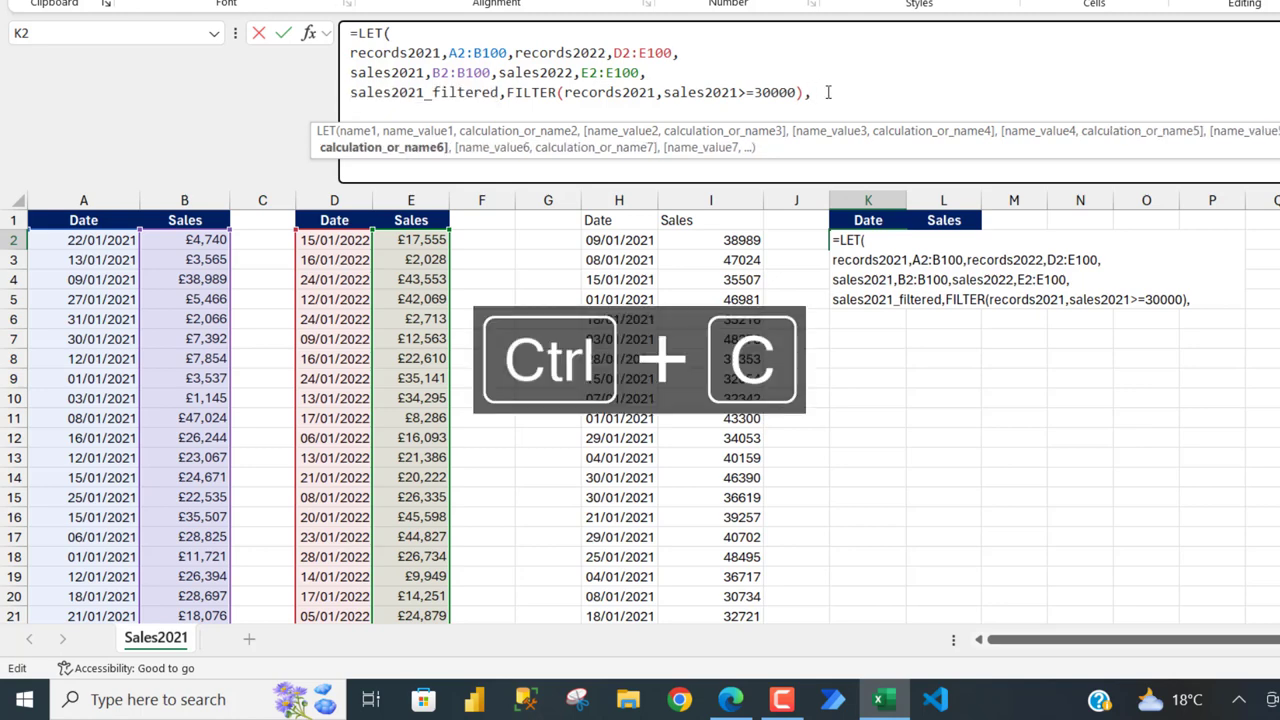
key(ctrl+v)
text())
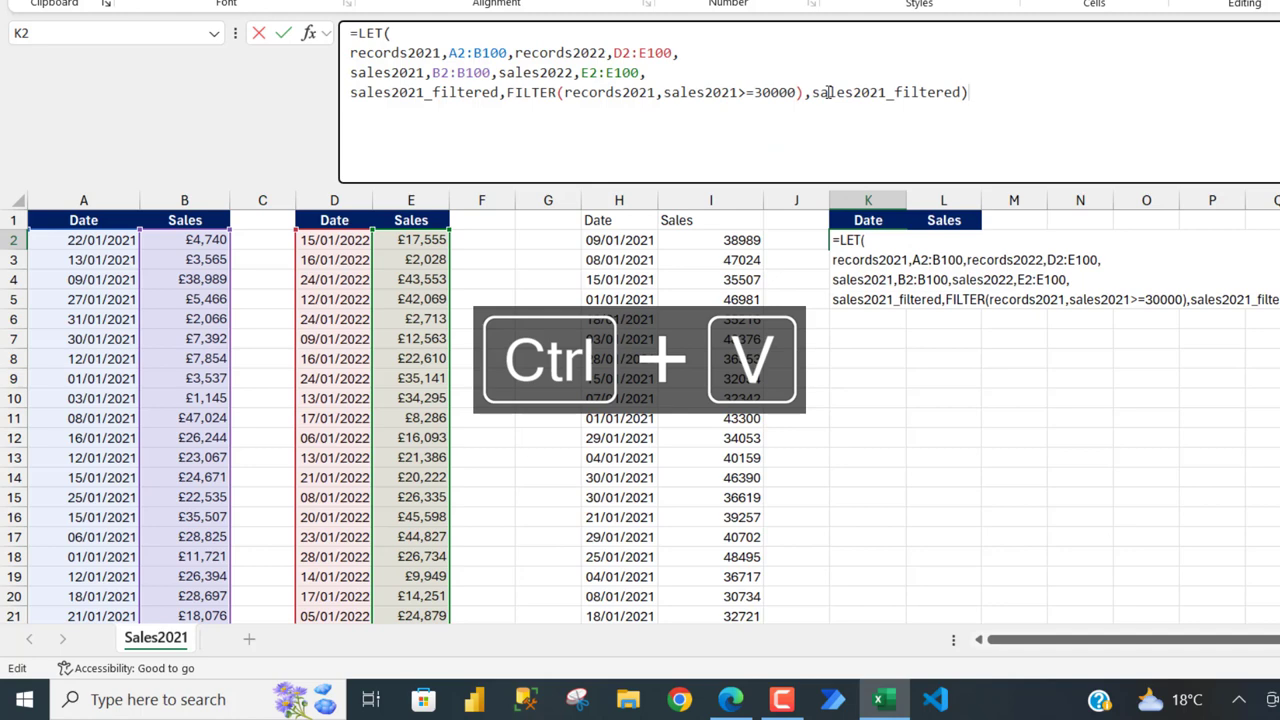
key(ctrl+Return)
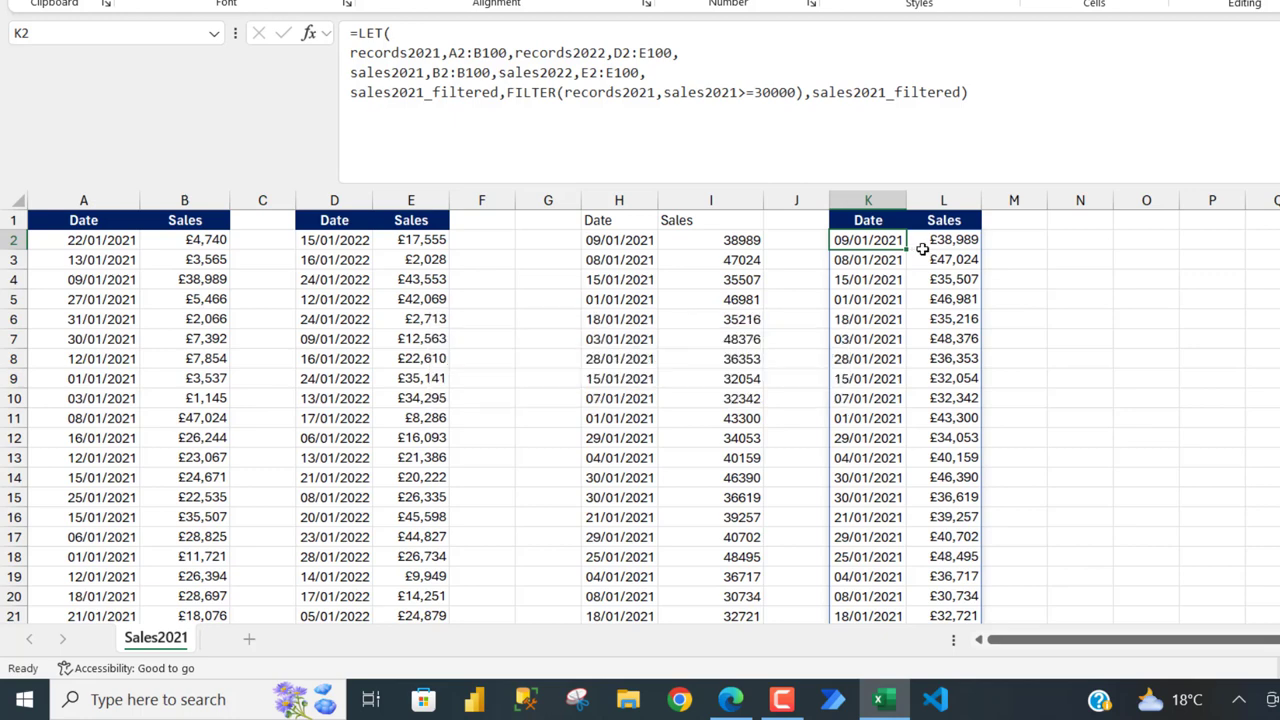
Duplicate the 2021 filter line as sales2022_filtered using records2022.
double_click(866, 92)
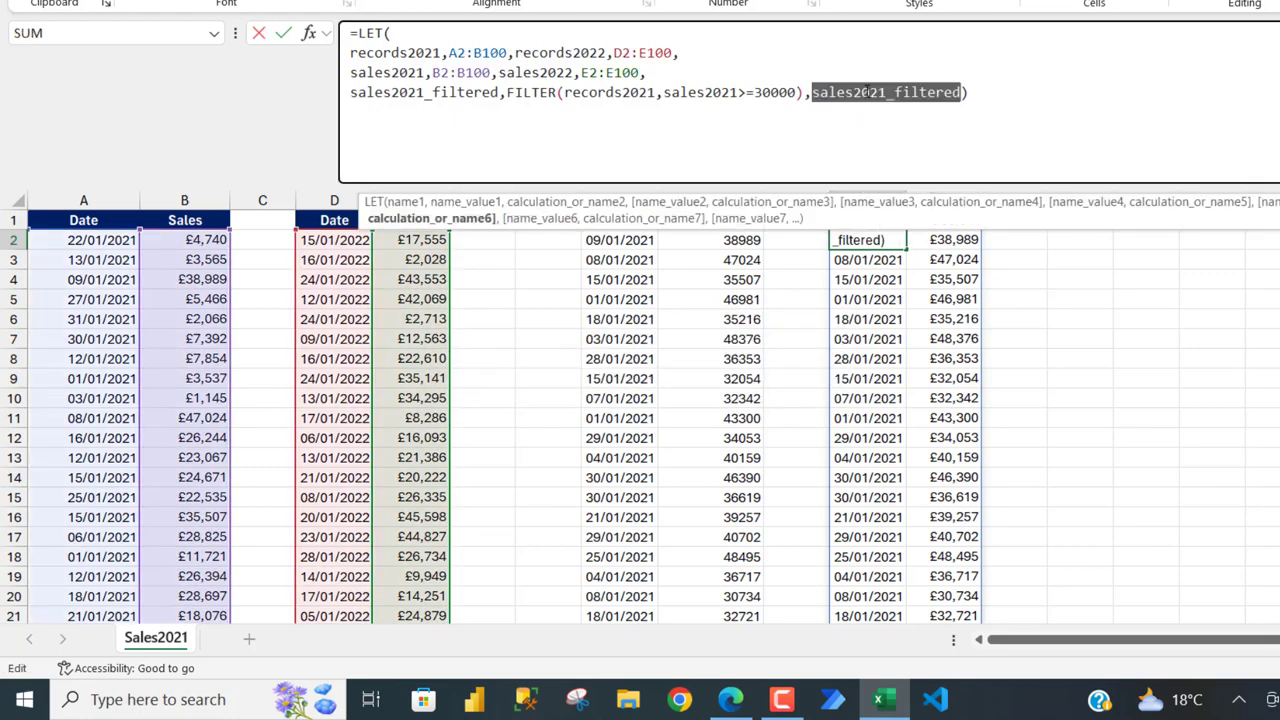
key(BackSpace)
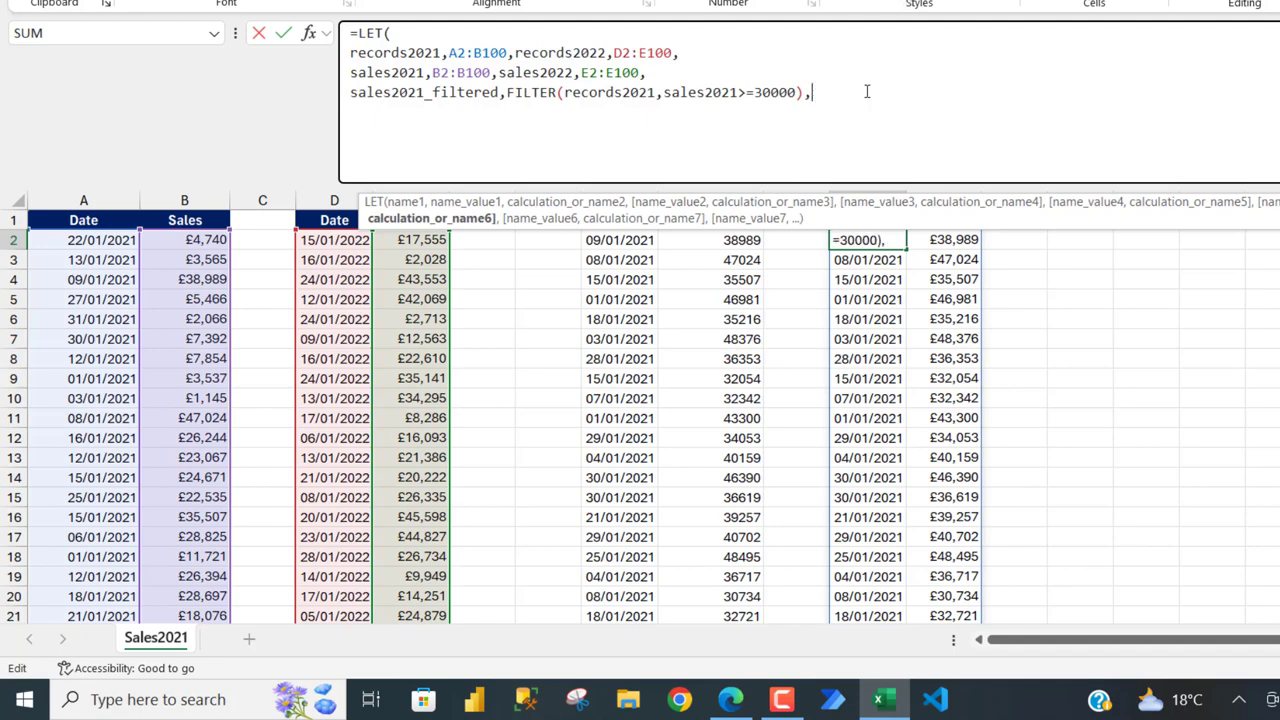
key(alt+Return)
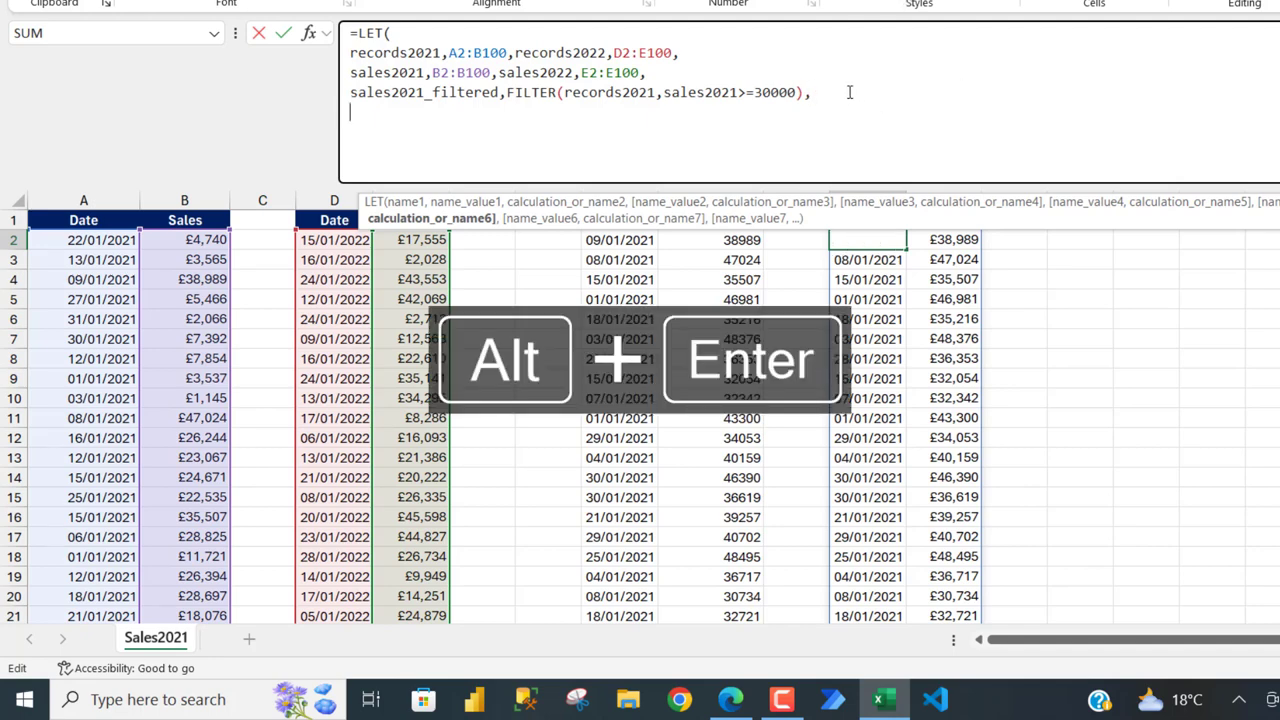
drag(832, 92, 317, 100)
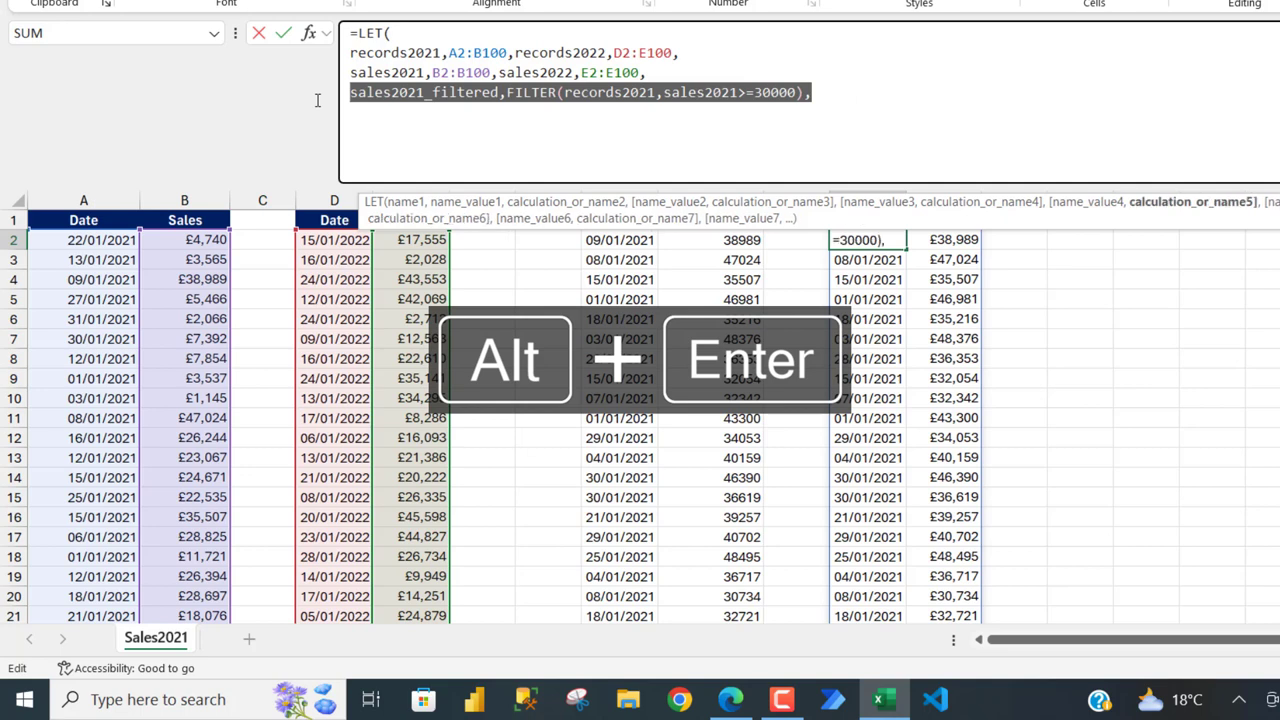
click(839, 99)
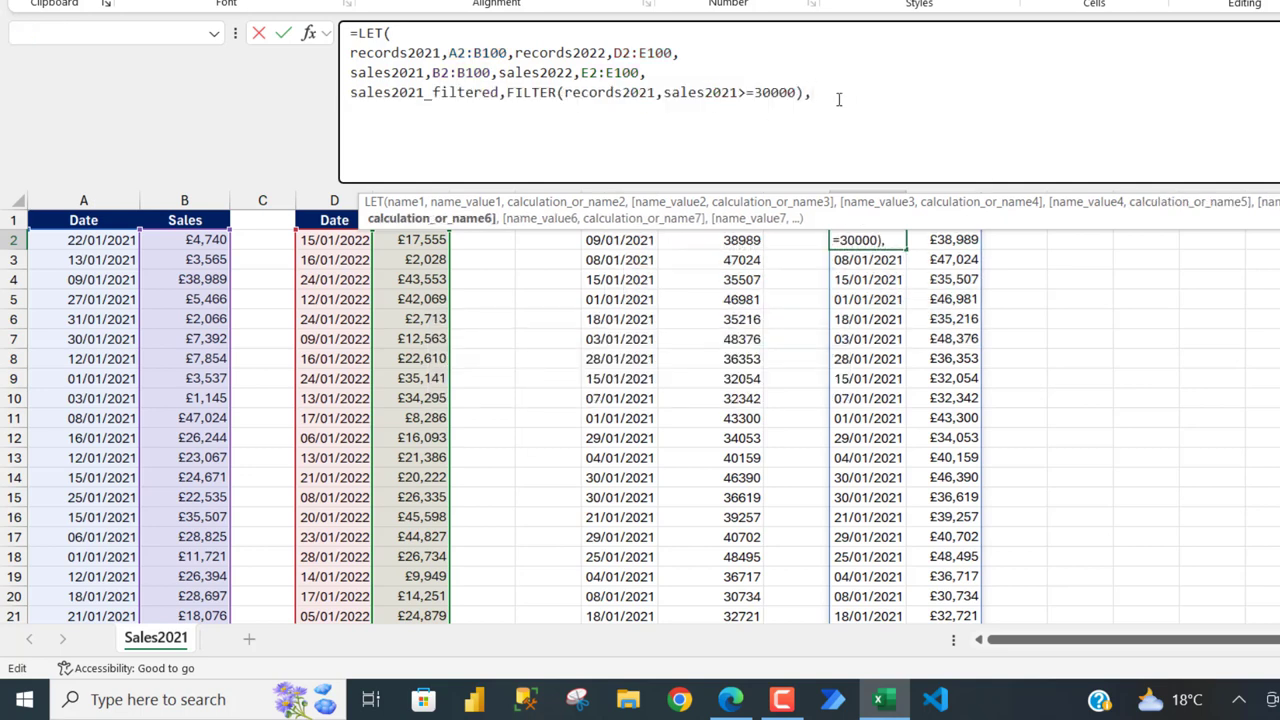
key(alt+Return)
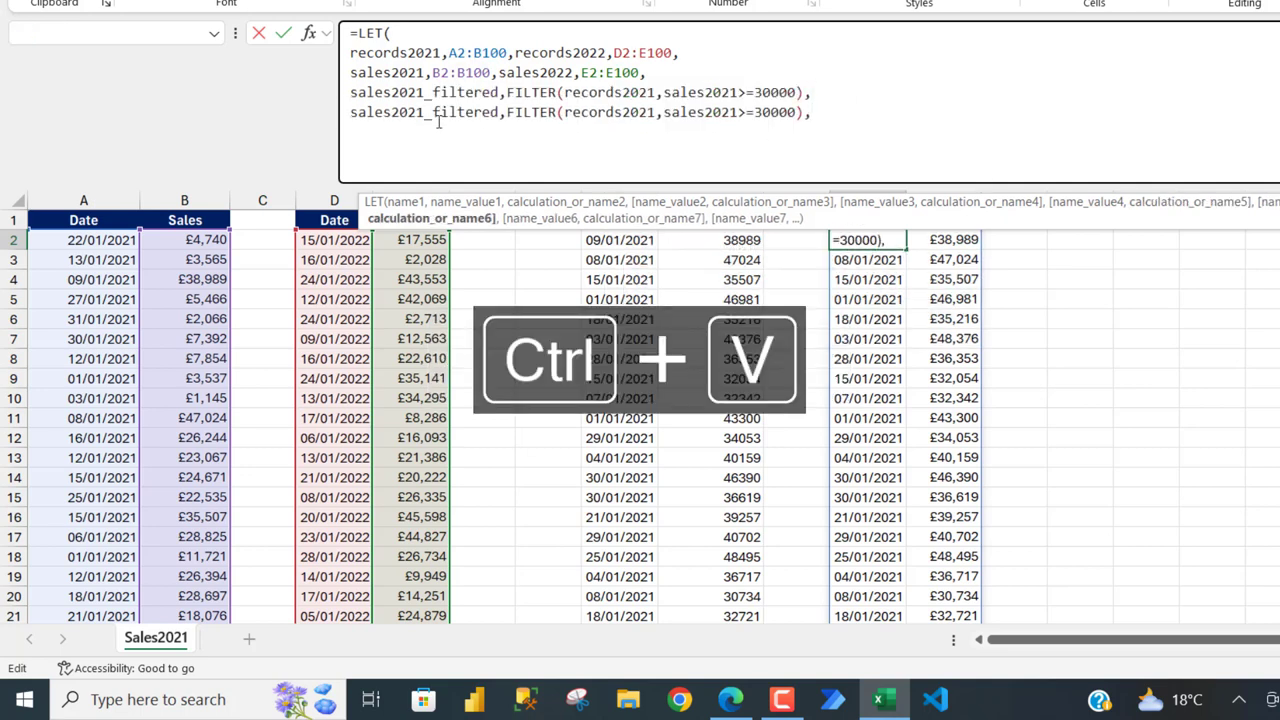
click(424, 114)
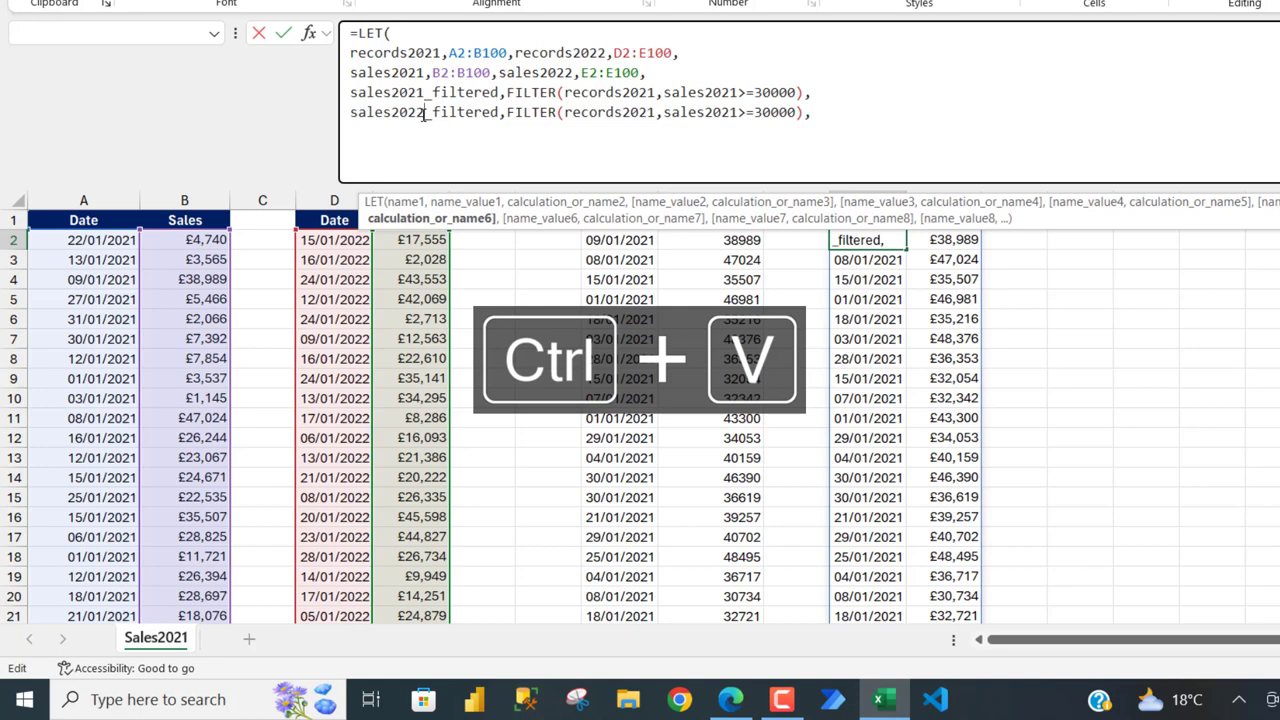
click(653, 114)
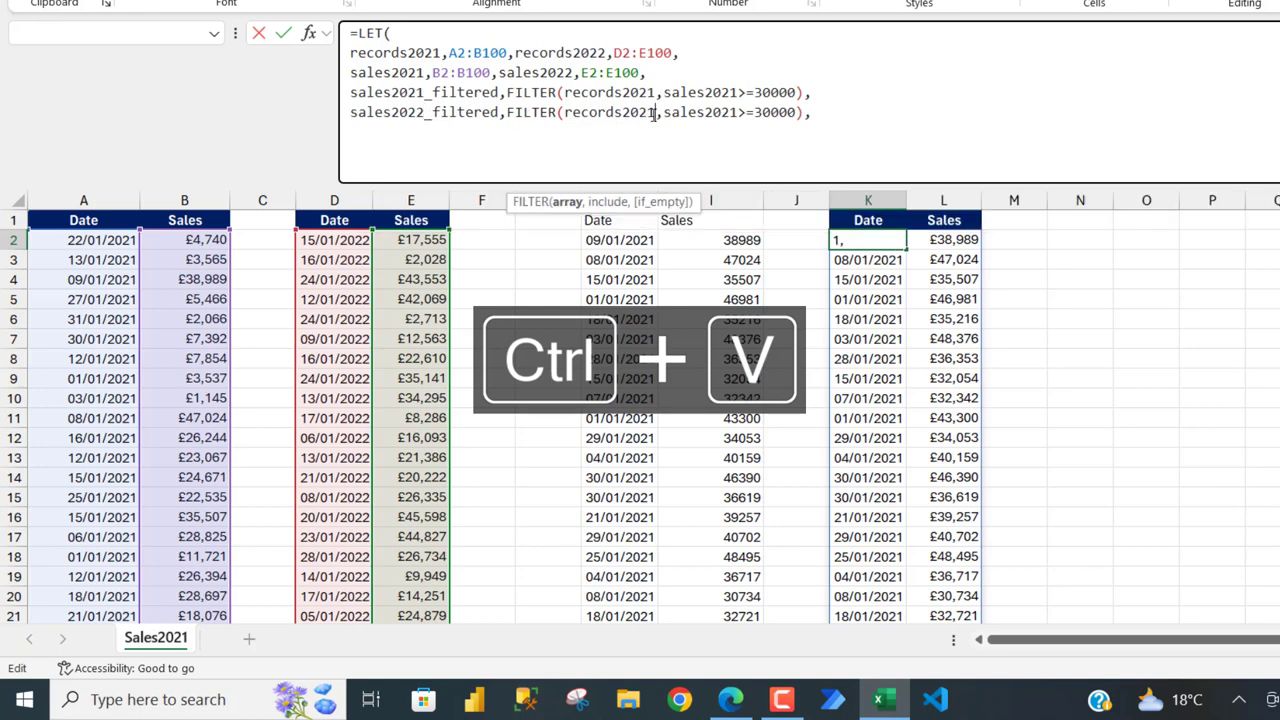
click(815, 113)
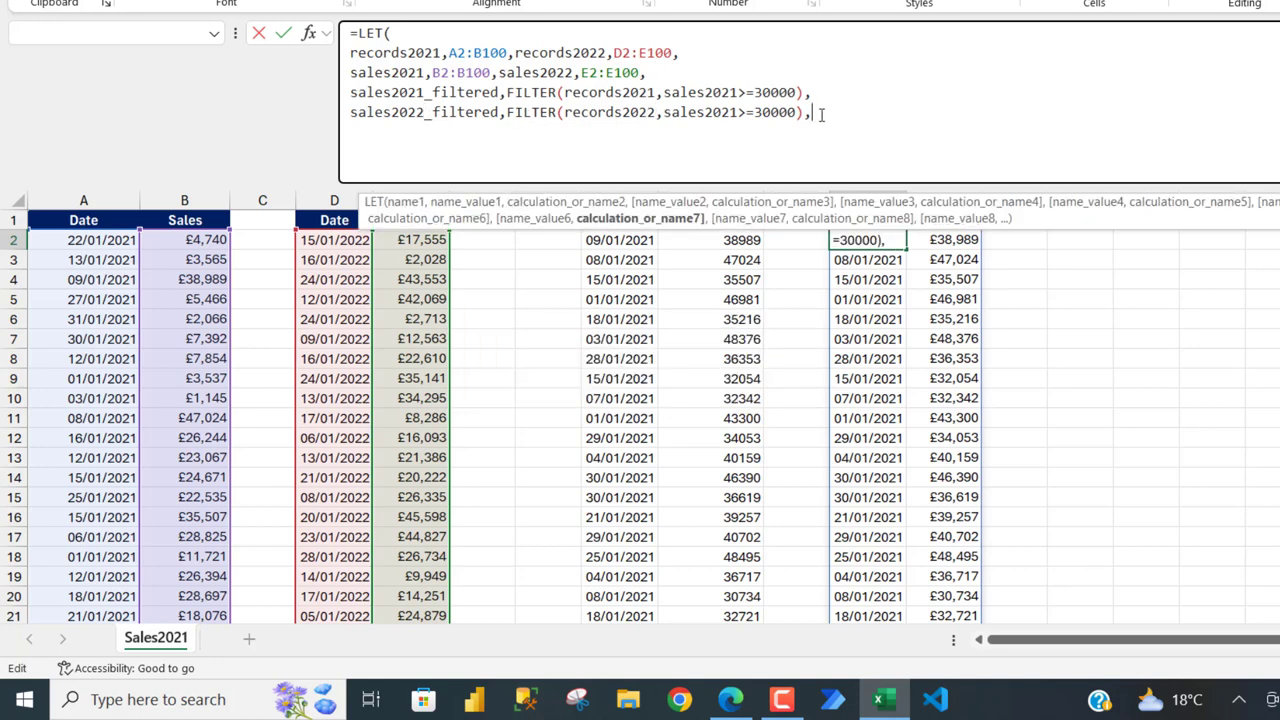
Return sales2022_filtered as the LET result and commit the formula.
double_click(370, 113)
key(ctrl+c)
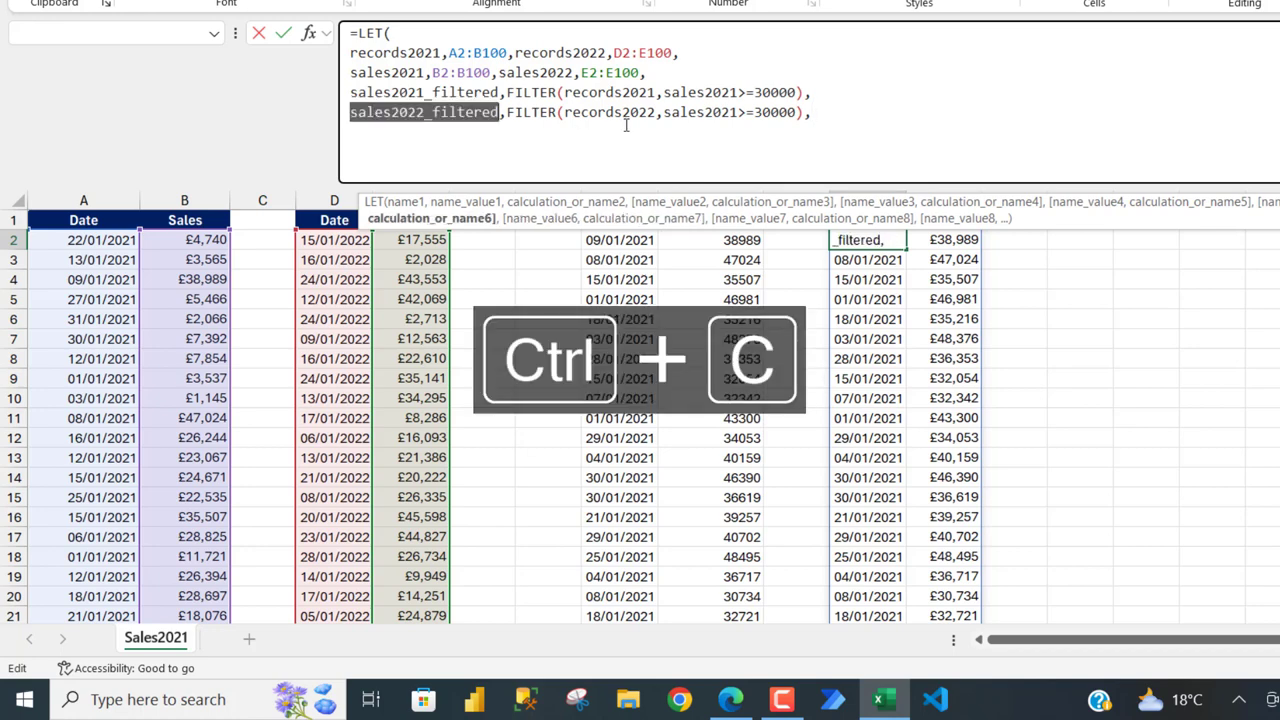
click(821, 118)
key(alt+Return)
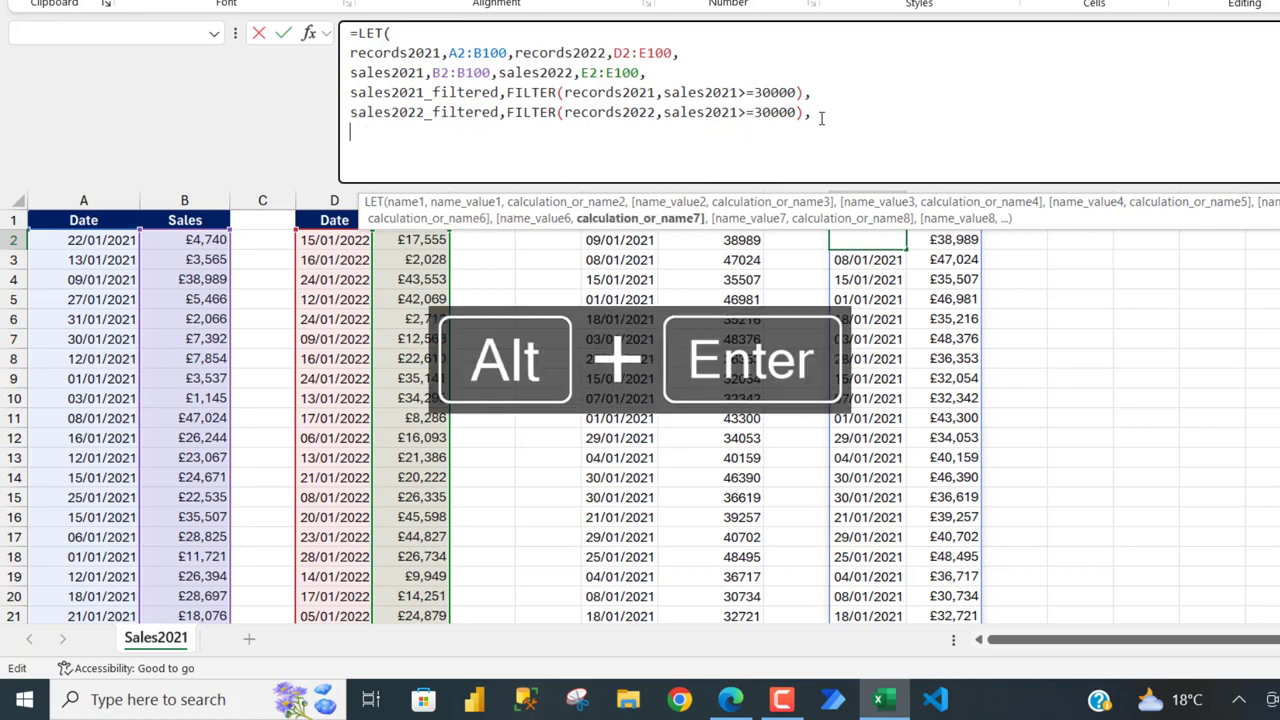
key(ctrl+v)
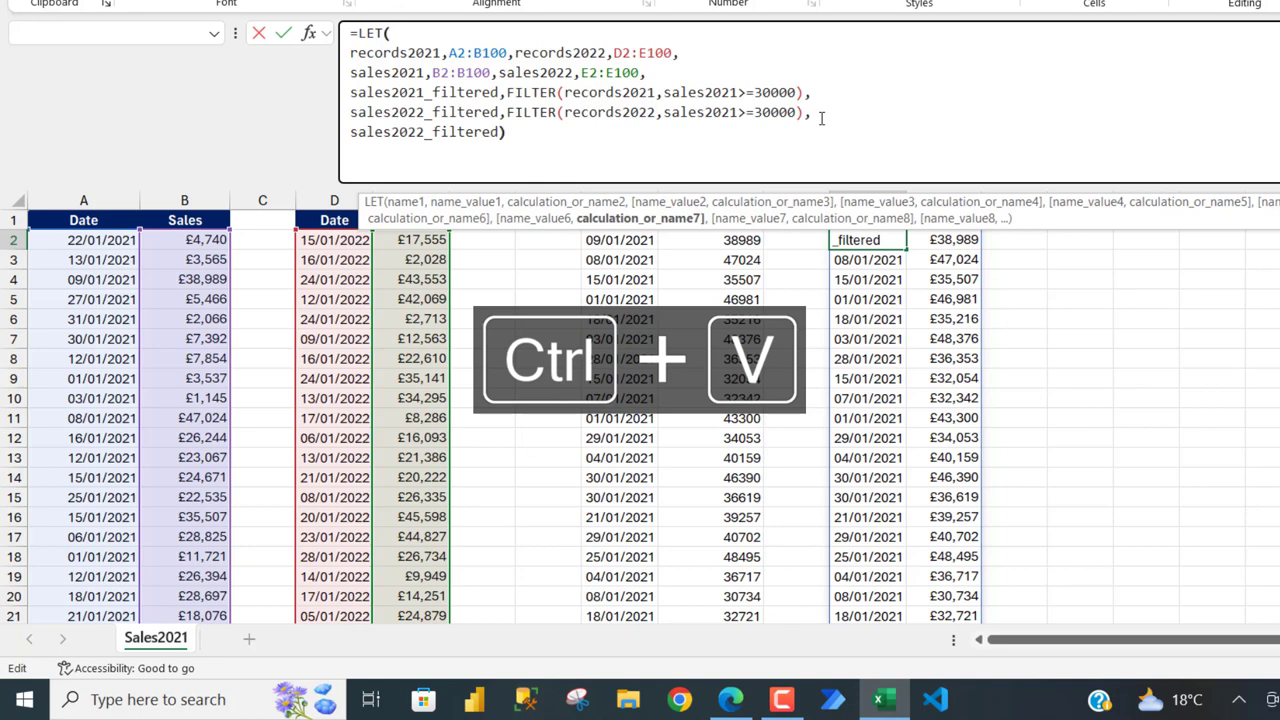
key(Right)
key(ctrl+Return)
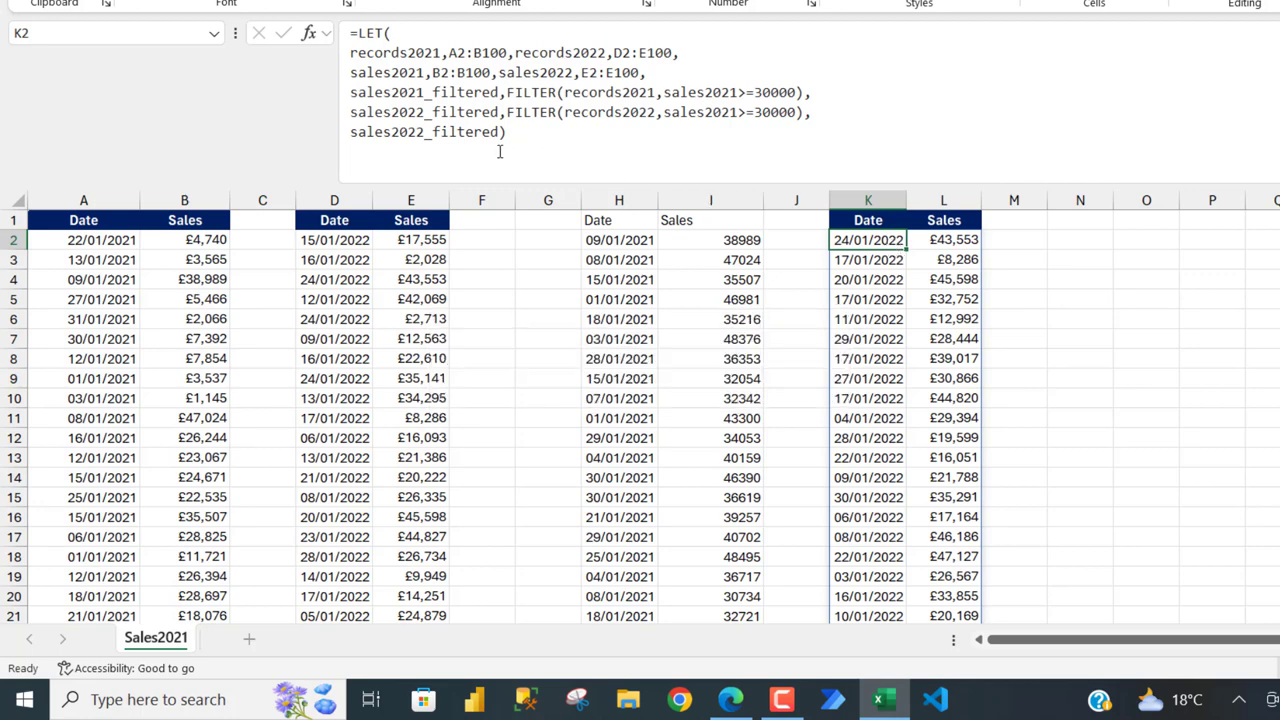
Replace the returned name with a calc variable starting VSTACK(.
double_click(404, 131)
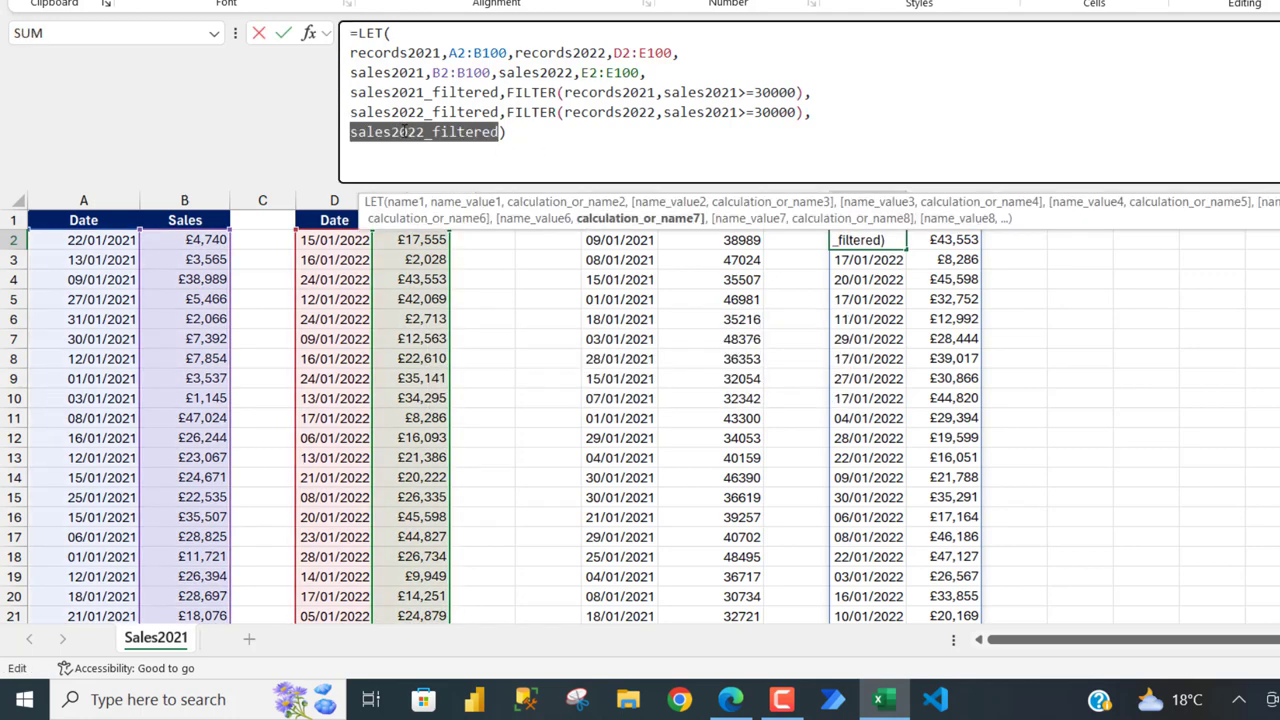
key(BackSpace)
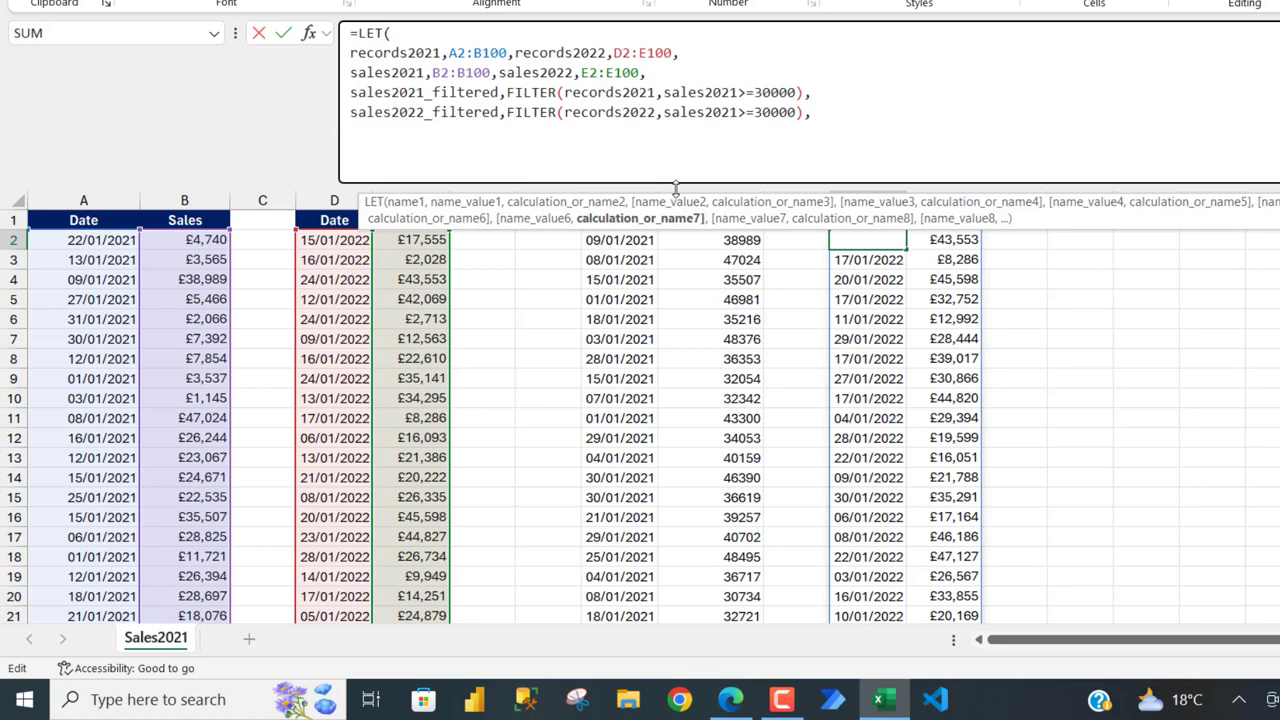
text(calc,)
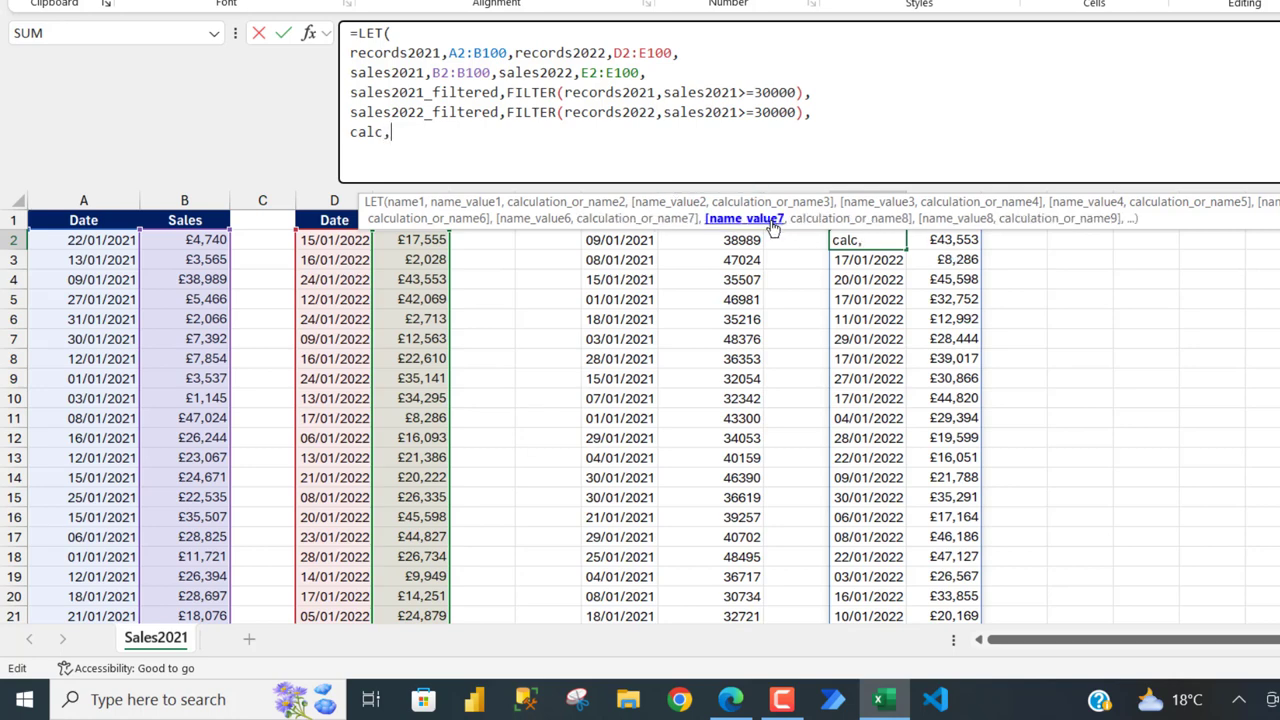
text(h)
key(BackSpace)
text(vs)
key(Tab)
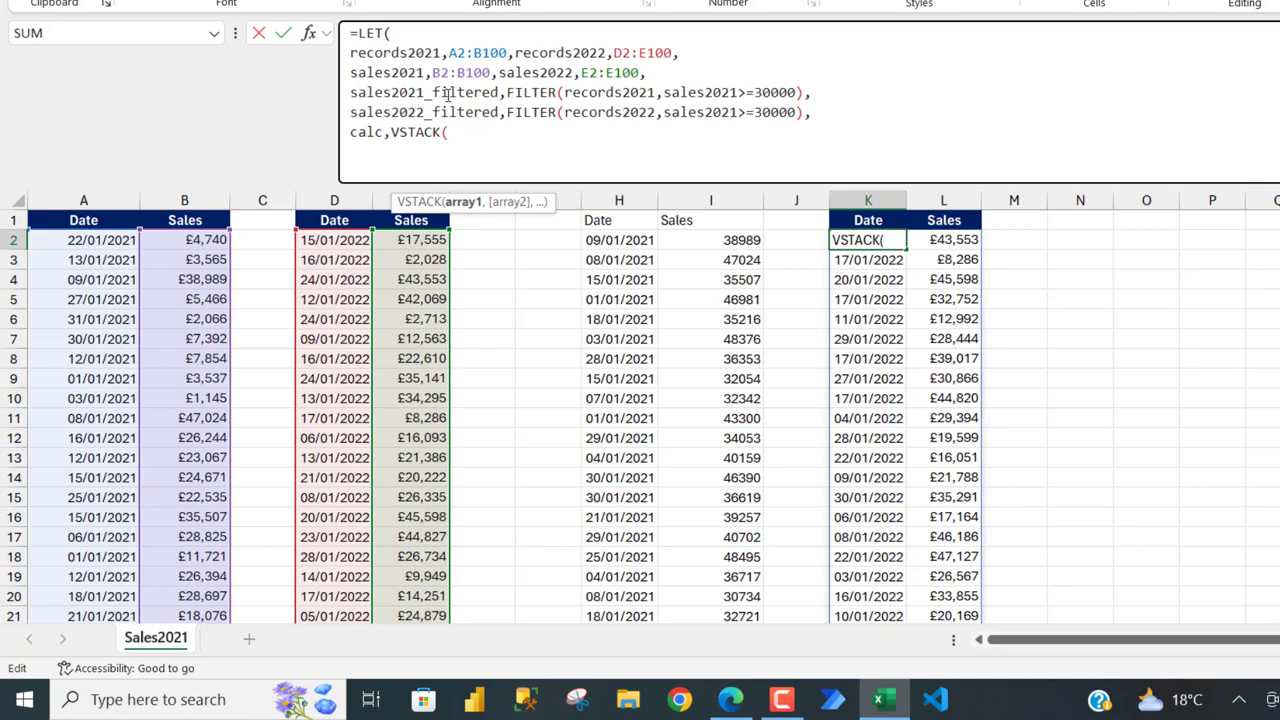
Stack sales2021_filtered and sales2022_filtered as the VSTACK arguments.
double_click(395, 92)
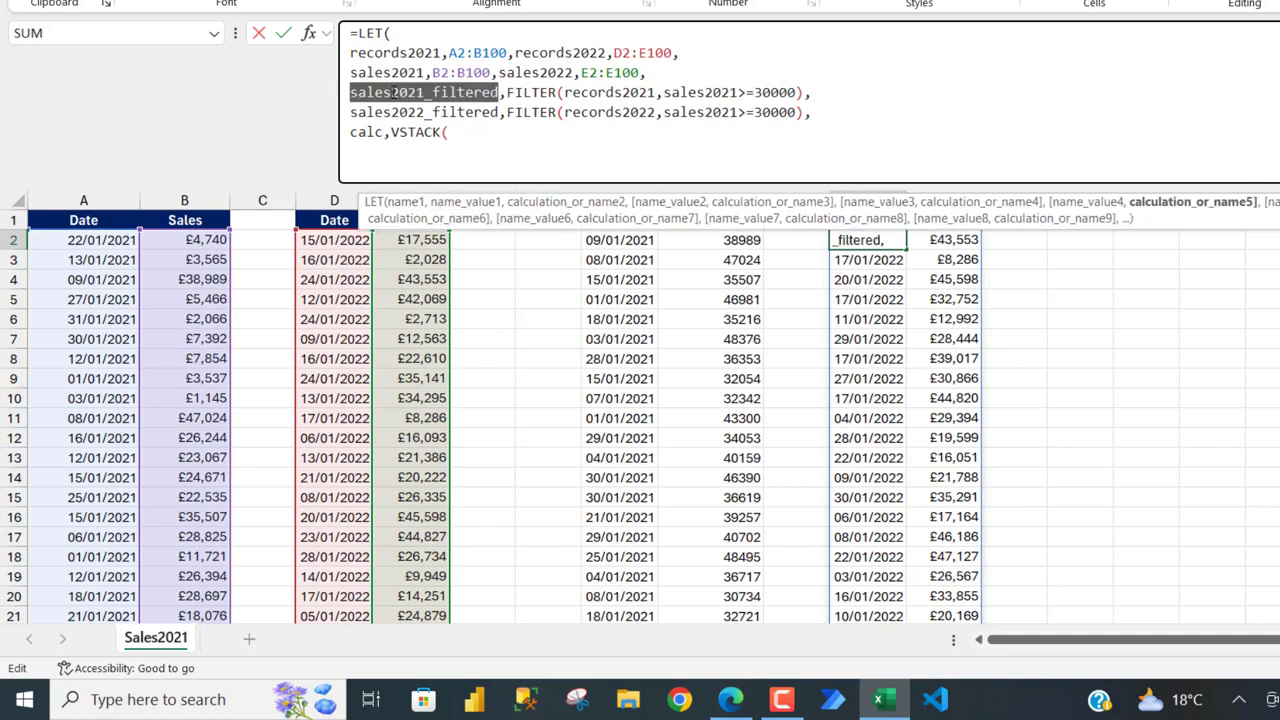
key(ctrl+c)
click(462, 134)
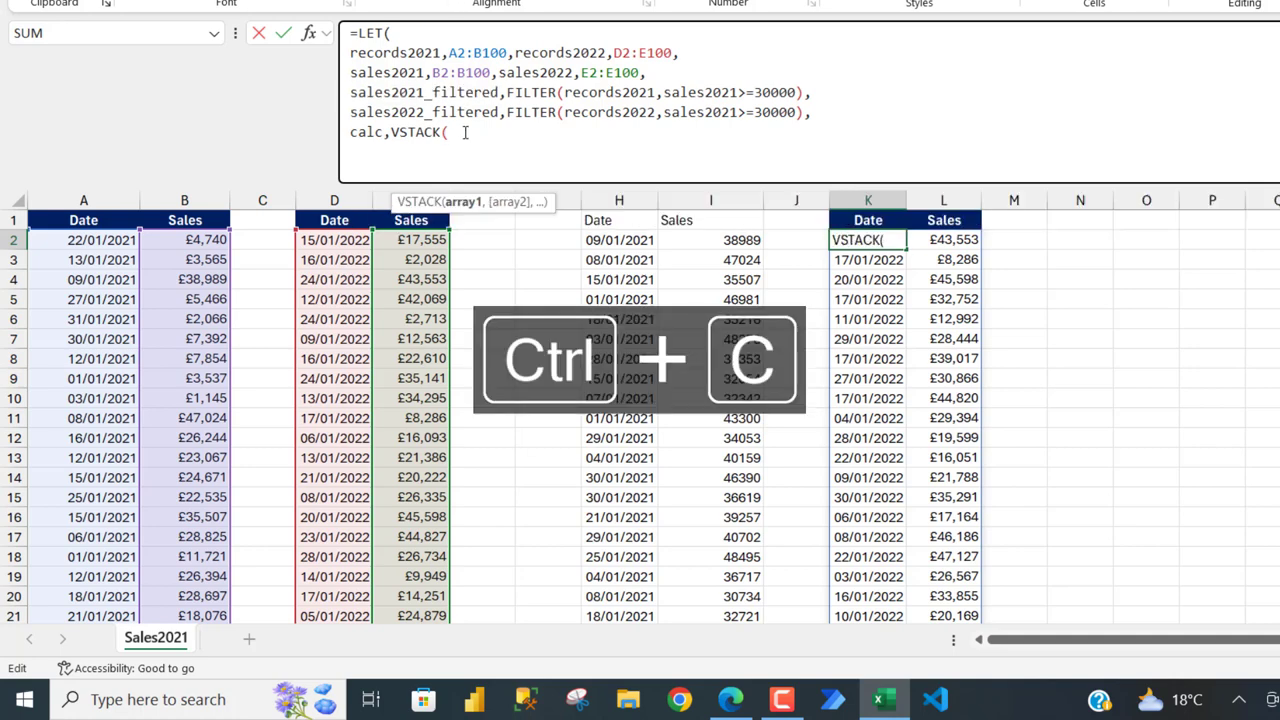
key(ctrl+v)
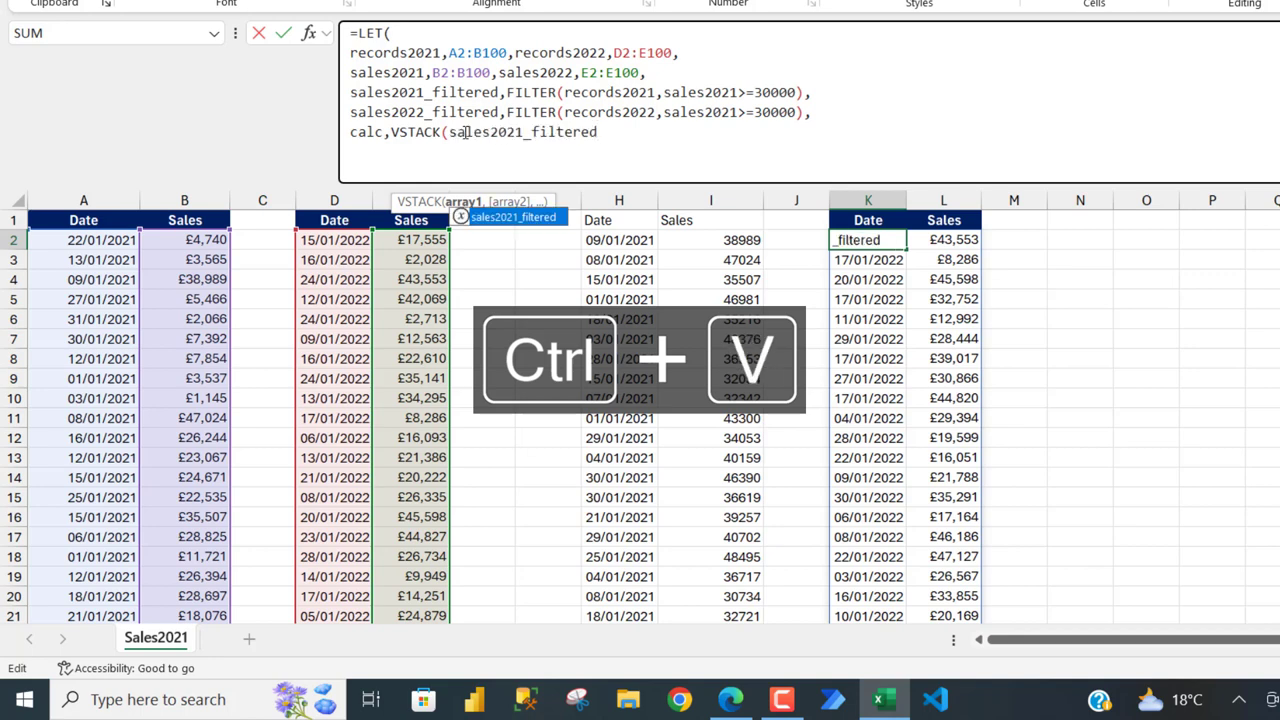
text(,)
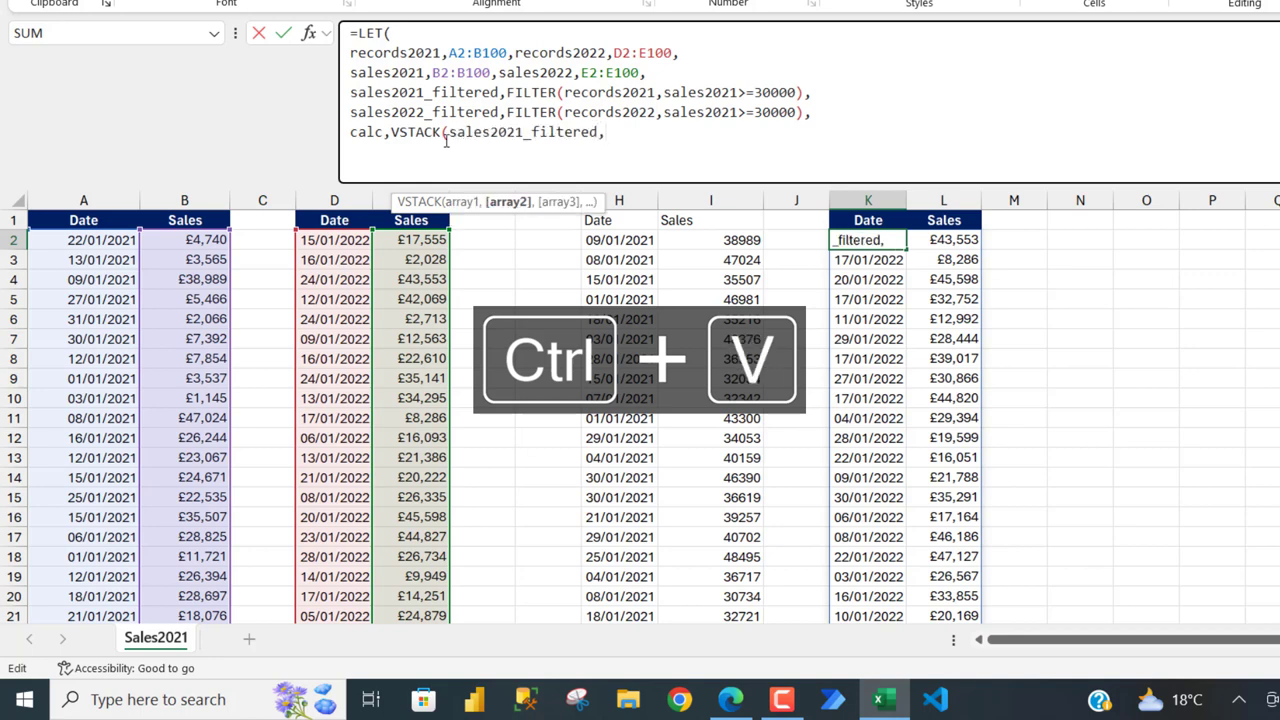
double_click(414, 113)
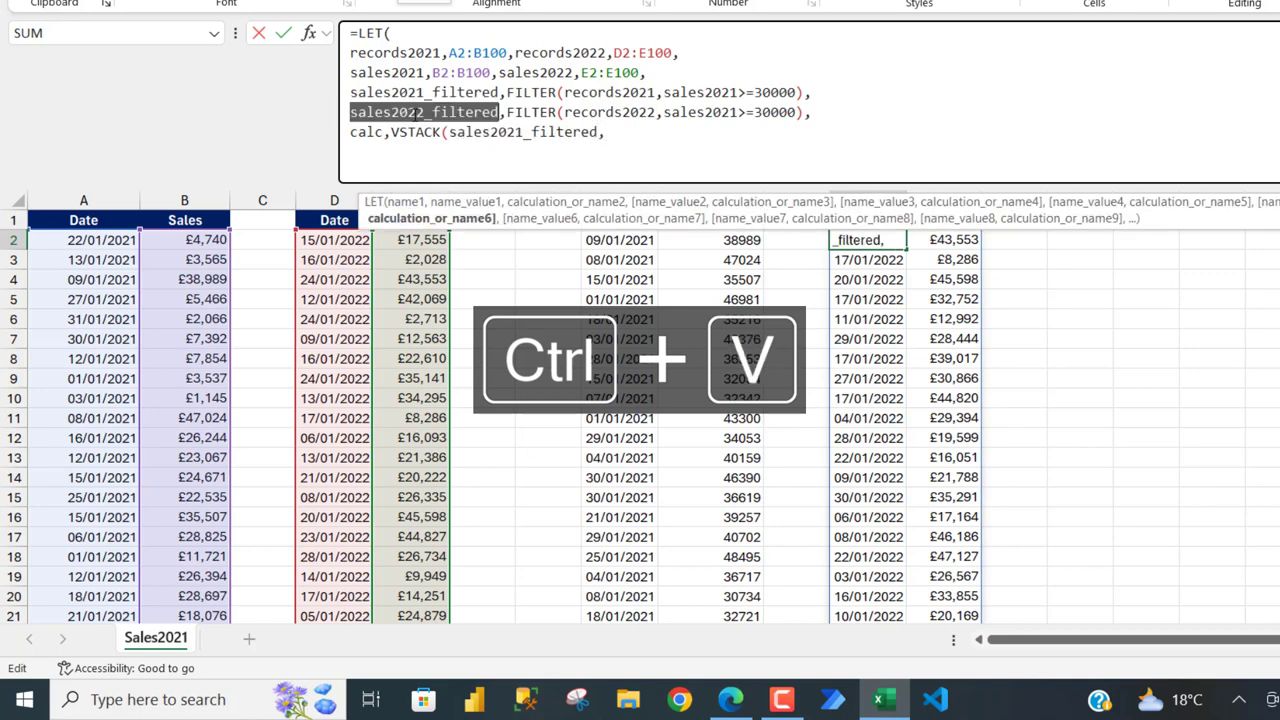
key(ctrl+c)
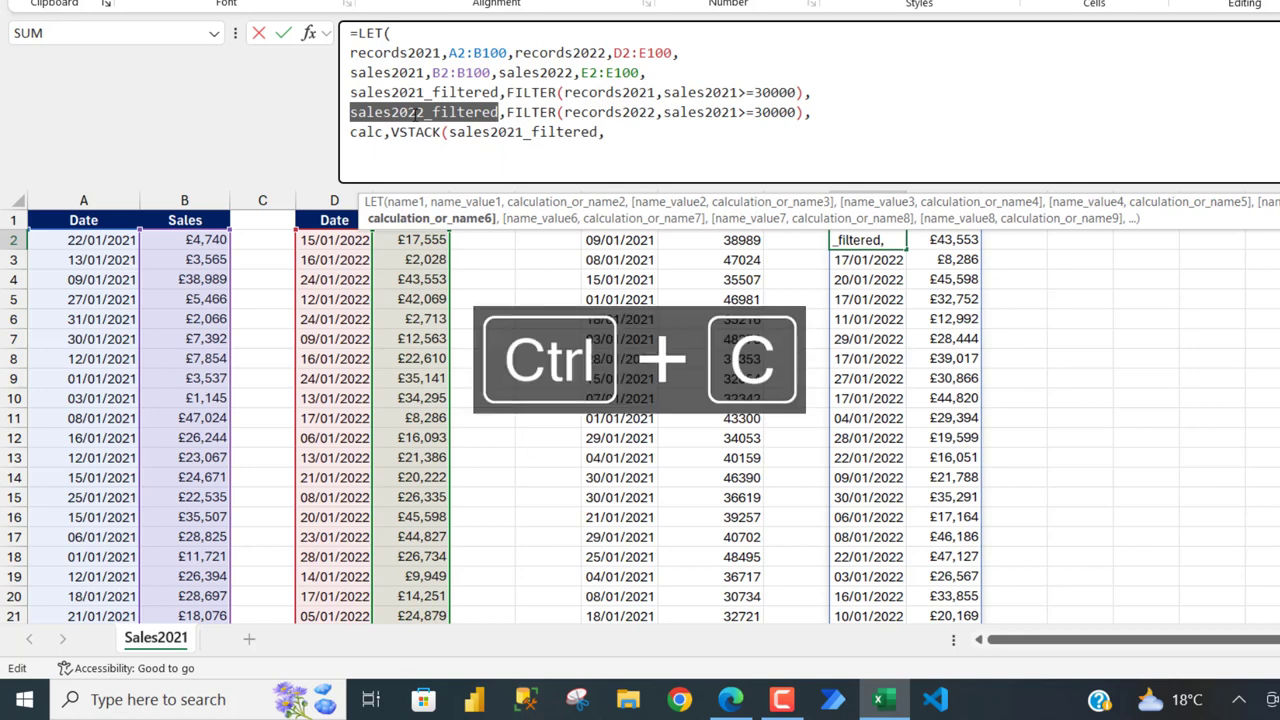
click(615, 134)
key(ctrl+v)
Close VSTACK, return calc, commit K2, and collapse the formula bar.
text(),)
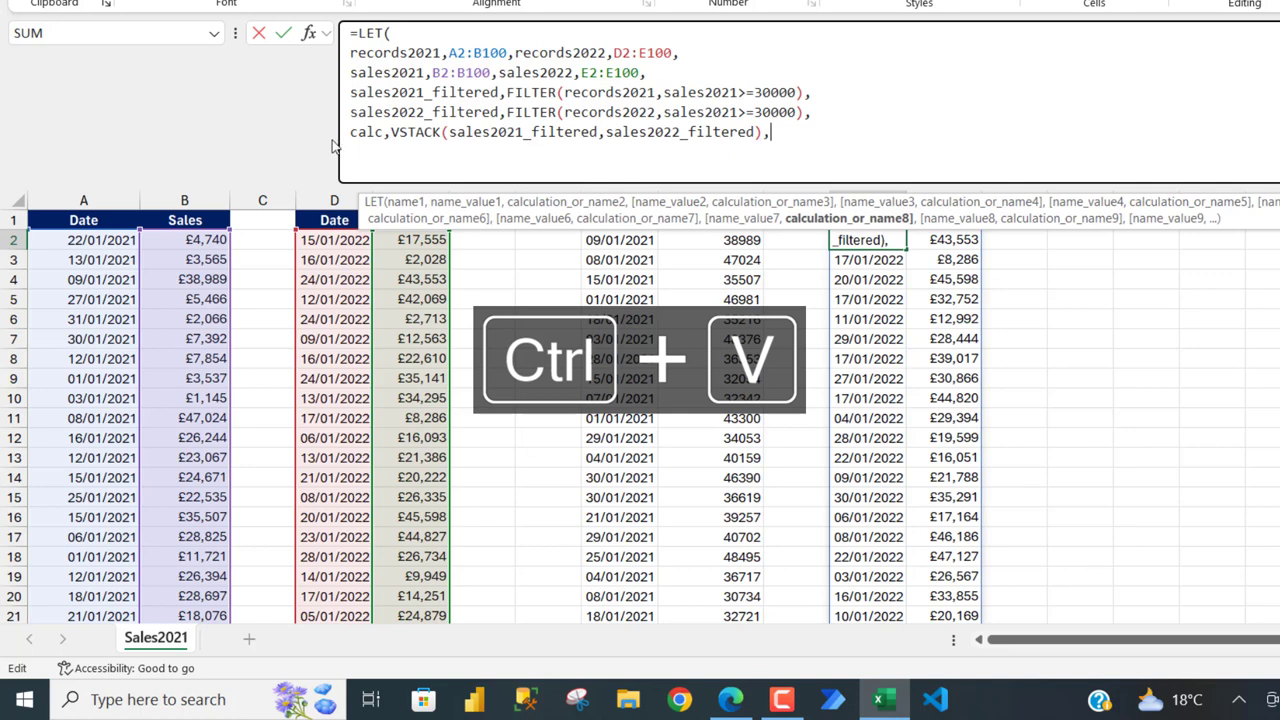
text(cal)
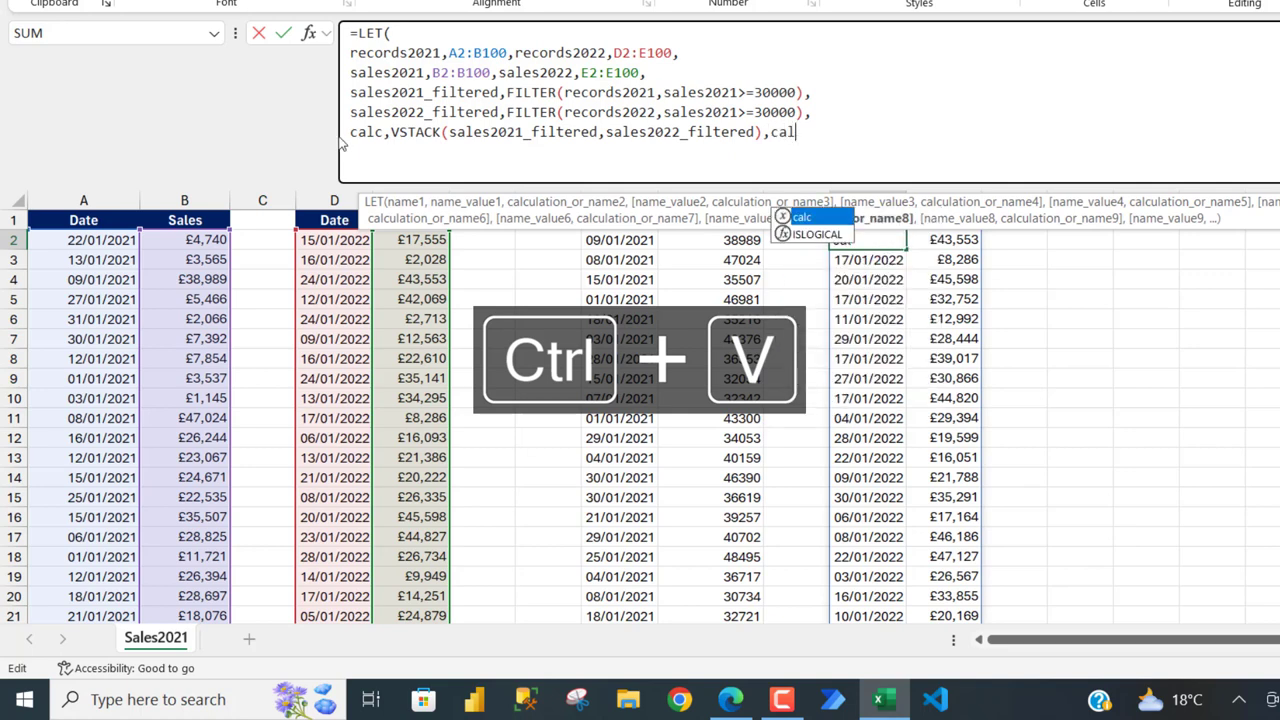
key(Tab)
text())
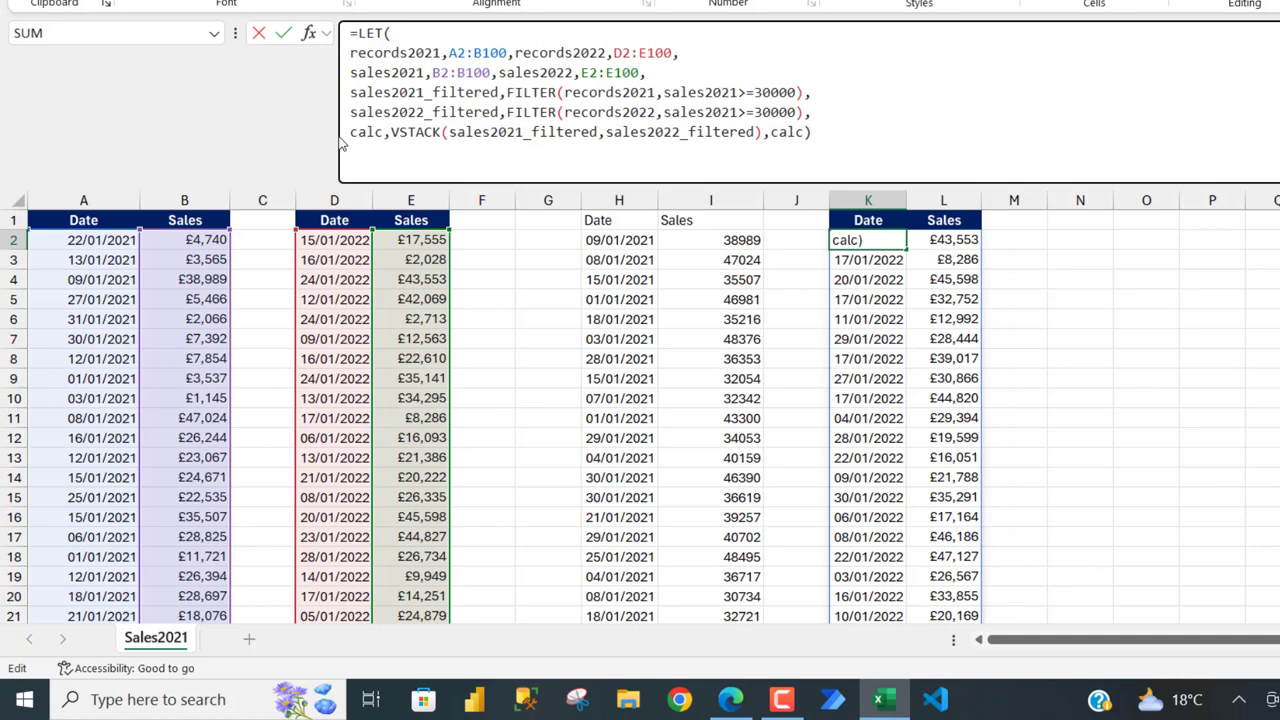
key(ctrl+Return)
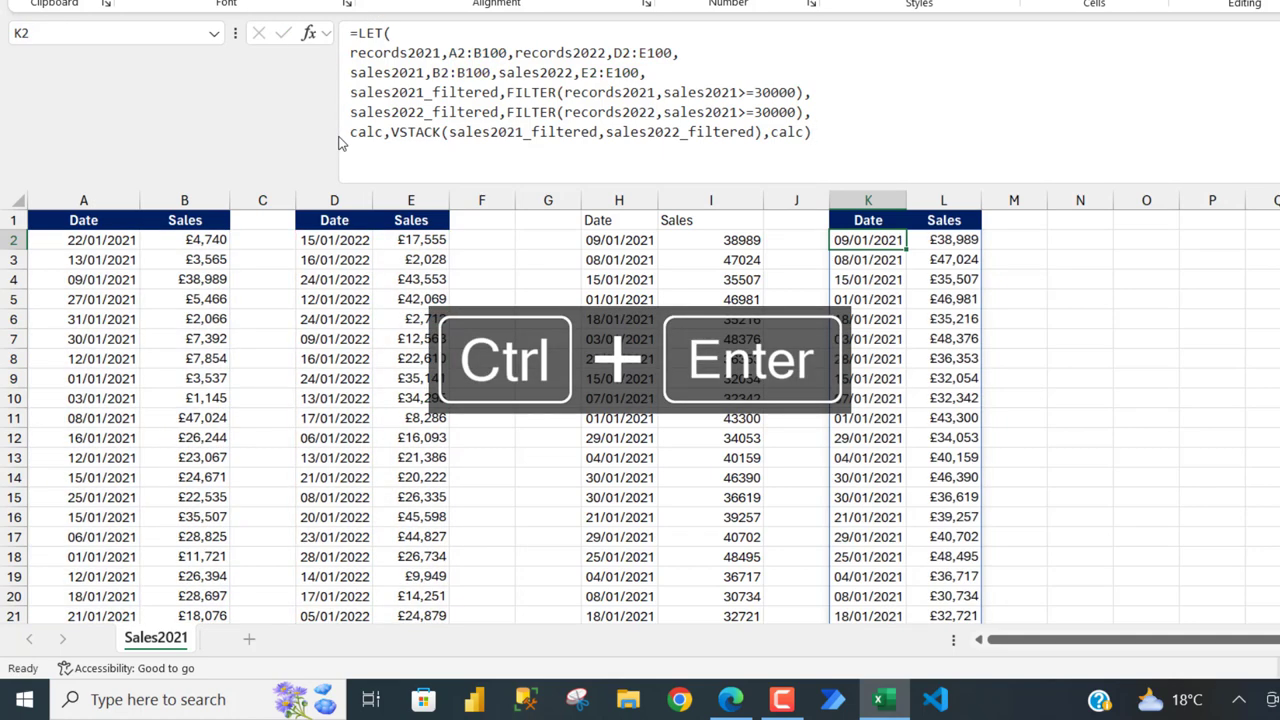
key(ctrl+shift+u)
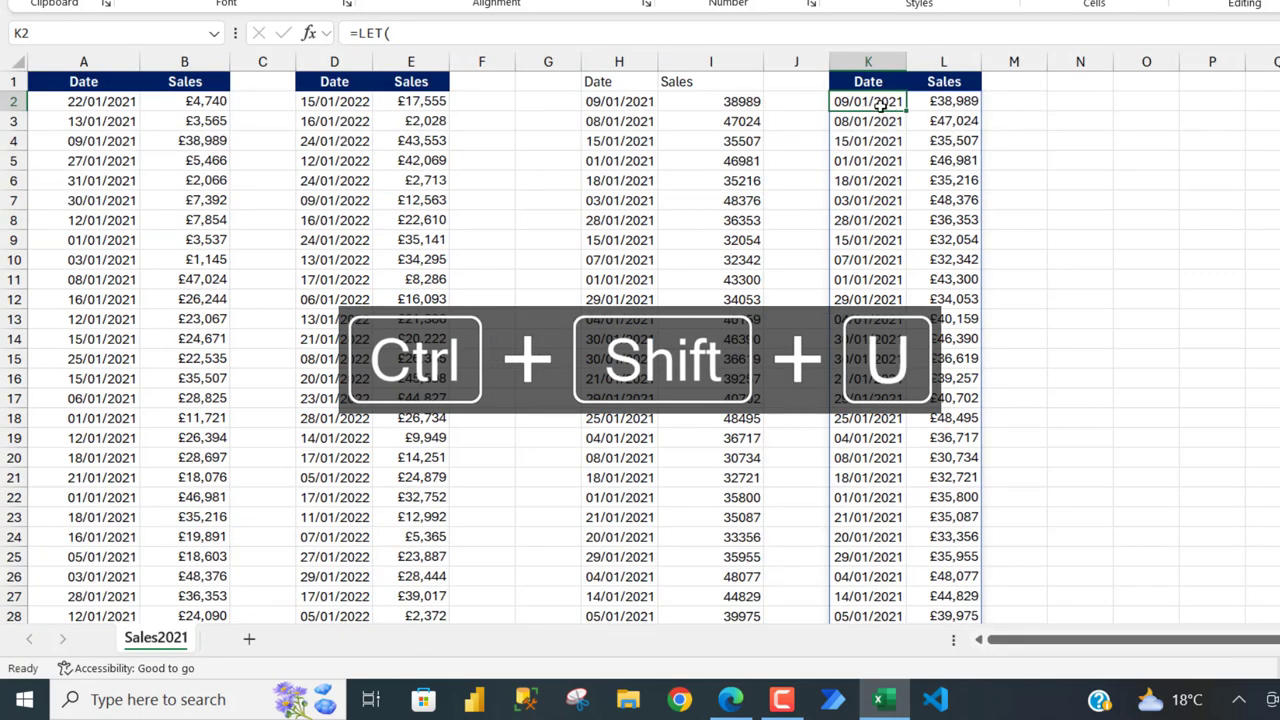
Select the spilled Sales values in column L to read their sum, then edit K2.
drag(958, 108, 955, 345)
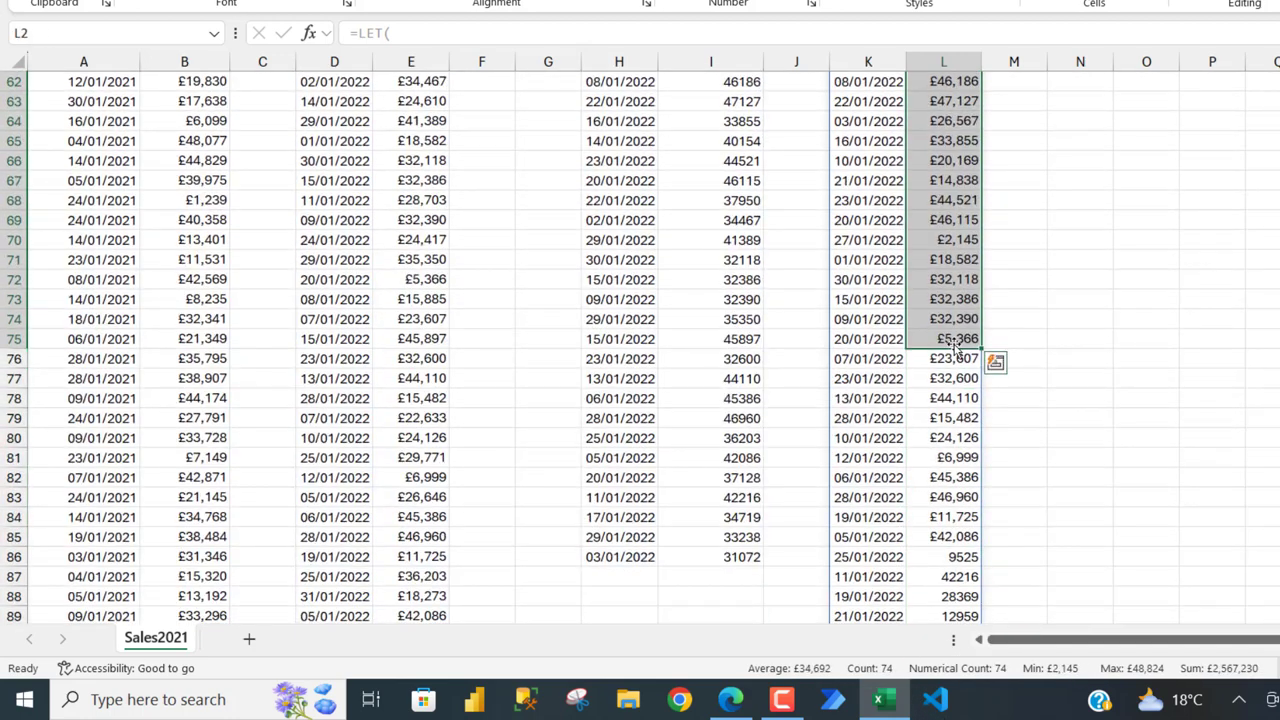
click(954, 342)
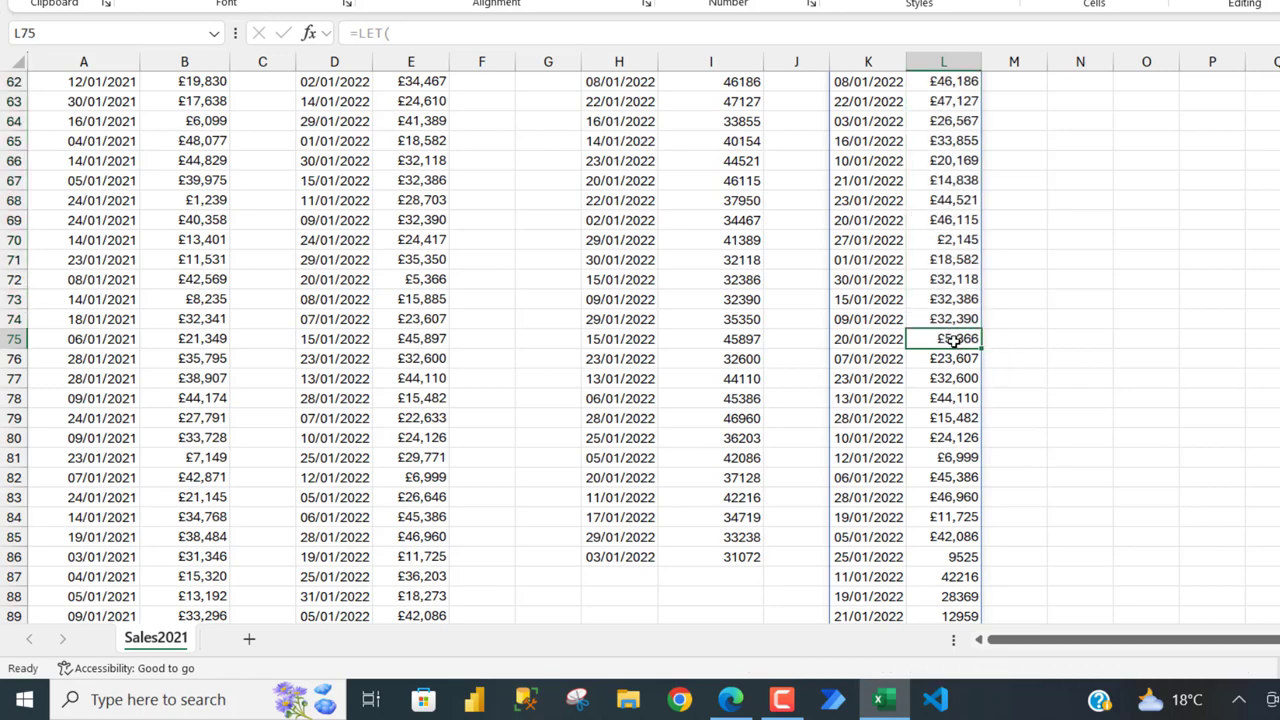
key(ctrl+Up)
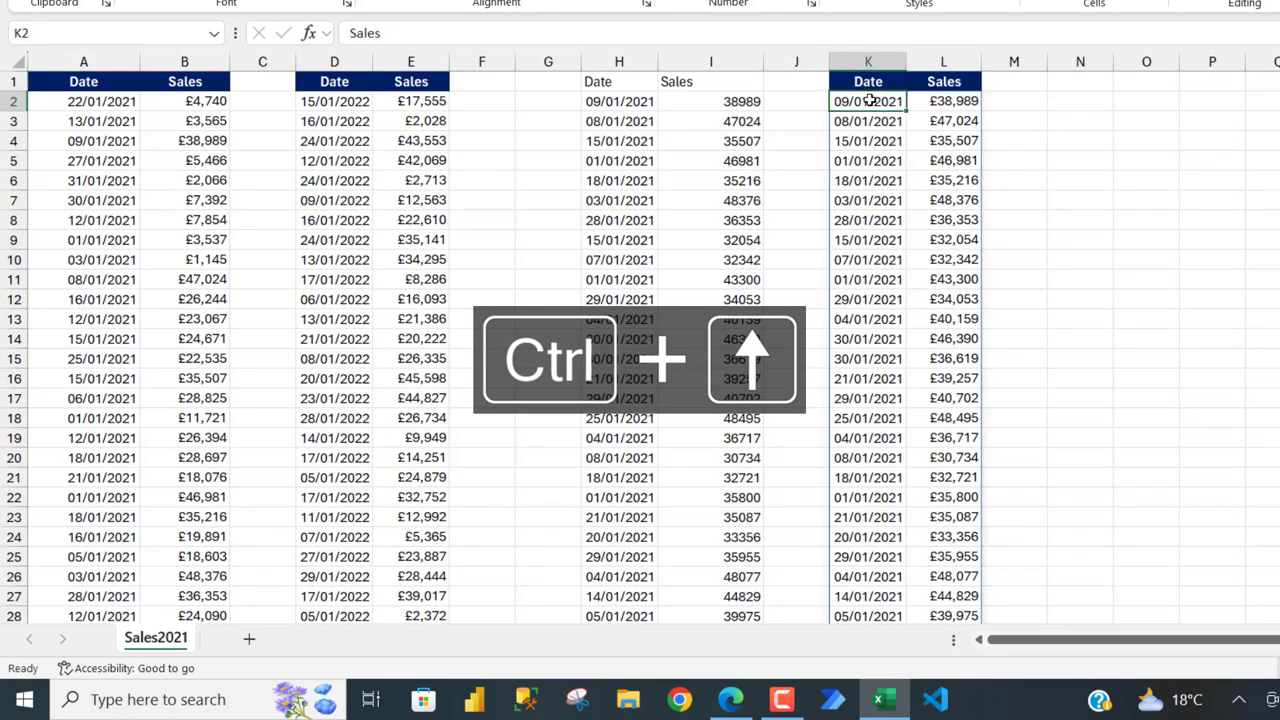
double_click(870, 101)
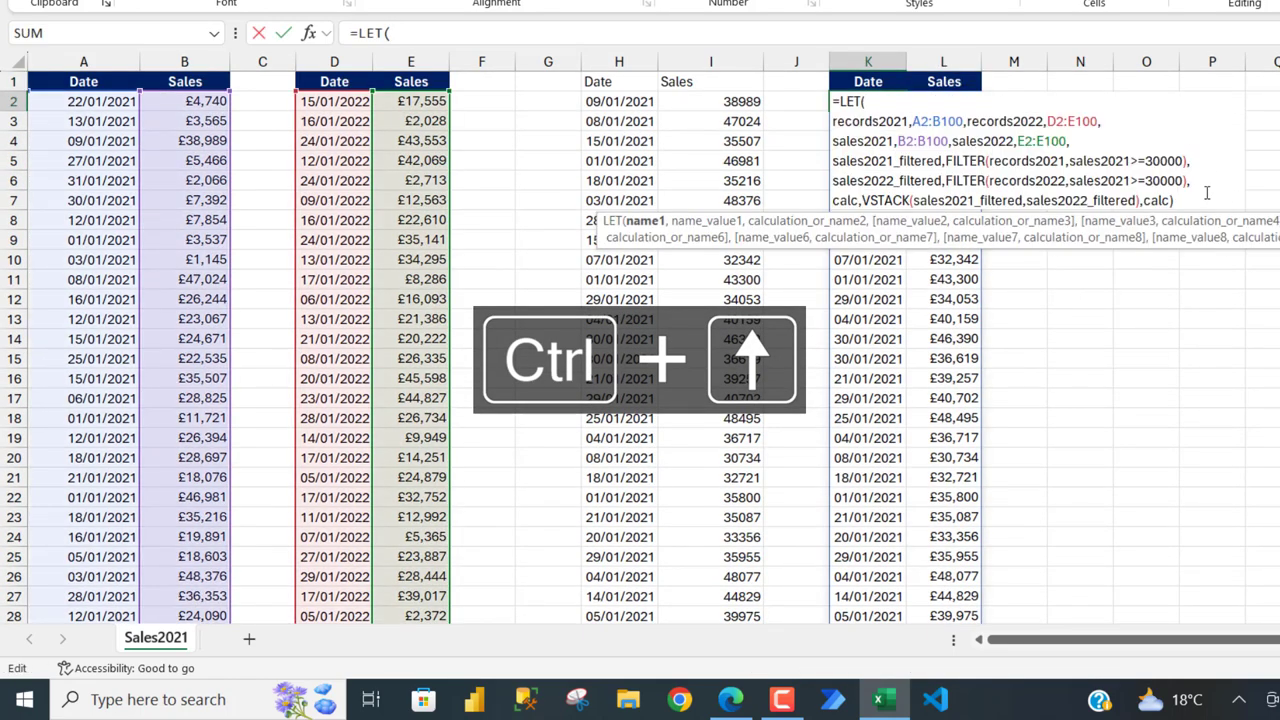
Change the 2022 filter condition to sales2022>=30000 and commit the formula.
click(1131, 184)
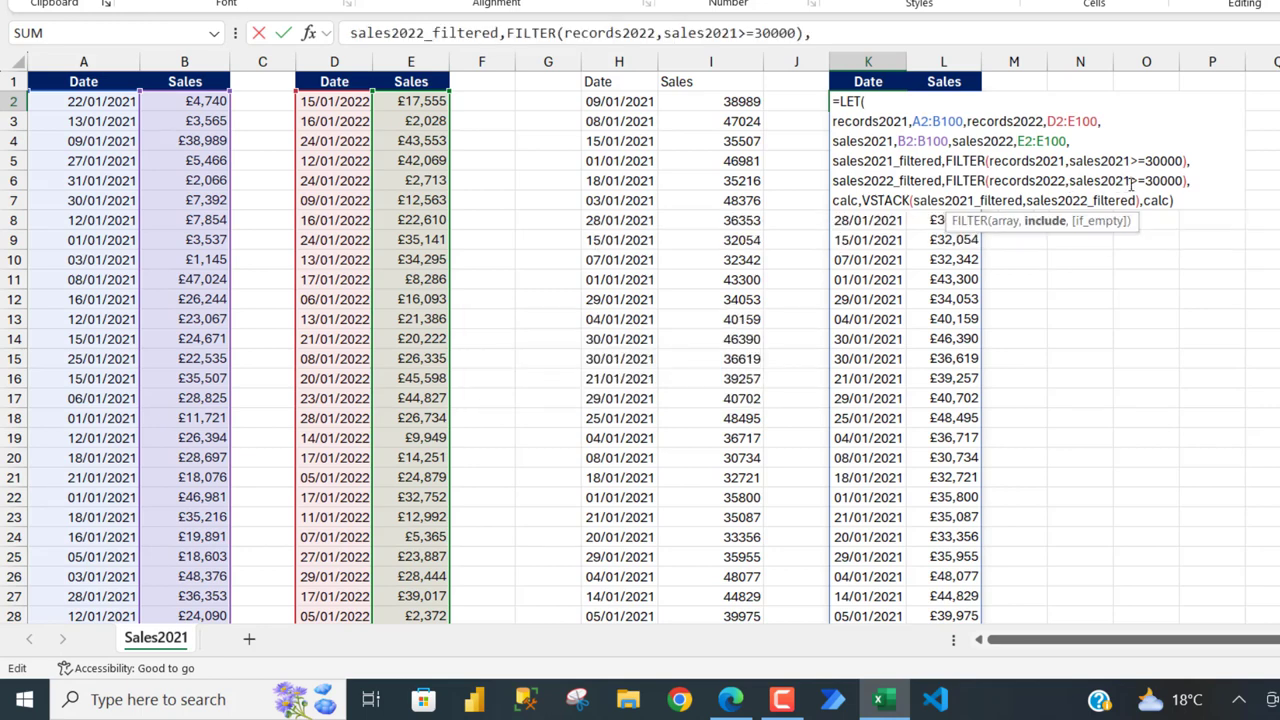
key(BackSpace)
text(2)
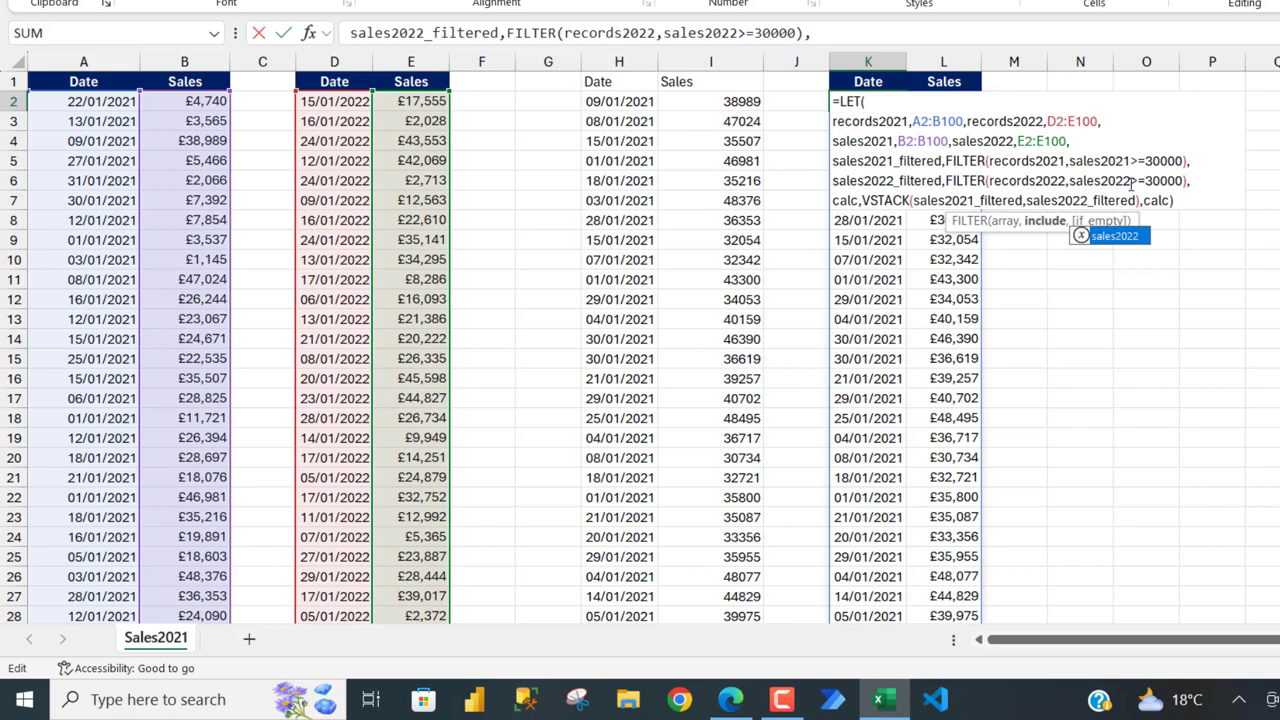
key(Escape)
key(ctrl+Return)
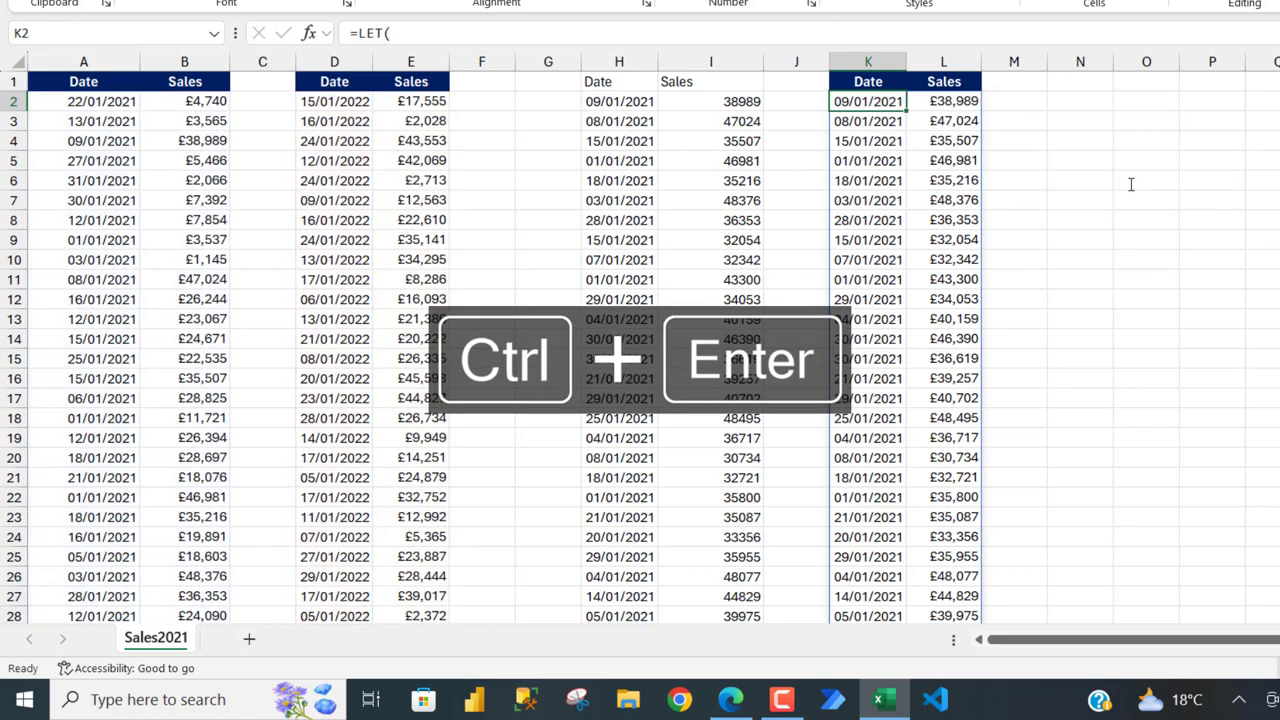
Review the spilled results, with 2021 rows through row 46 and 2022 rows to 86.
click(944, 117)
key(Down)
key(Down)
key(Down)
key(Down)
key(Down)
key(Down)
key(Down)
key(Down)
key(Down)
key(Down)
key(Down)
key(Down)
key(Down)
key(Down)
key(Down)
key(Down)
key(Down)
key(Down)
key(Down)
key(Down)
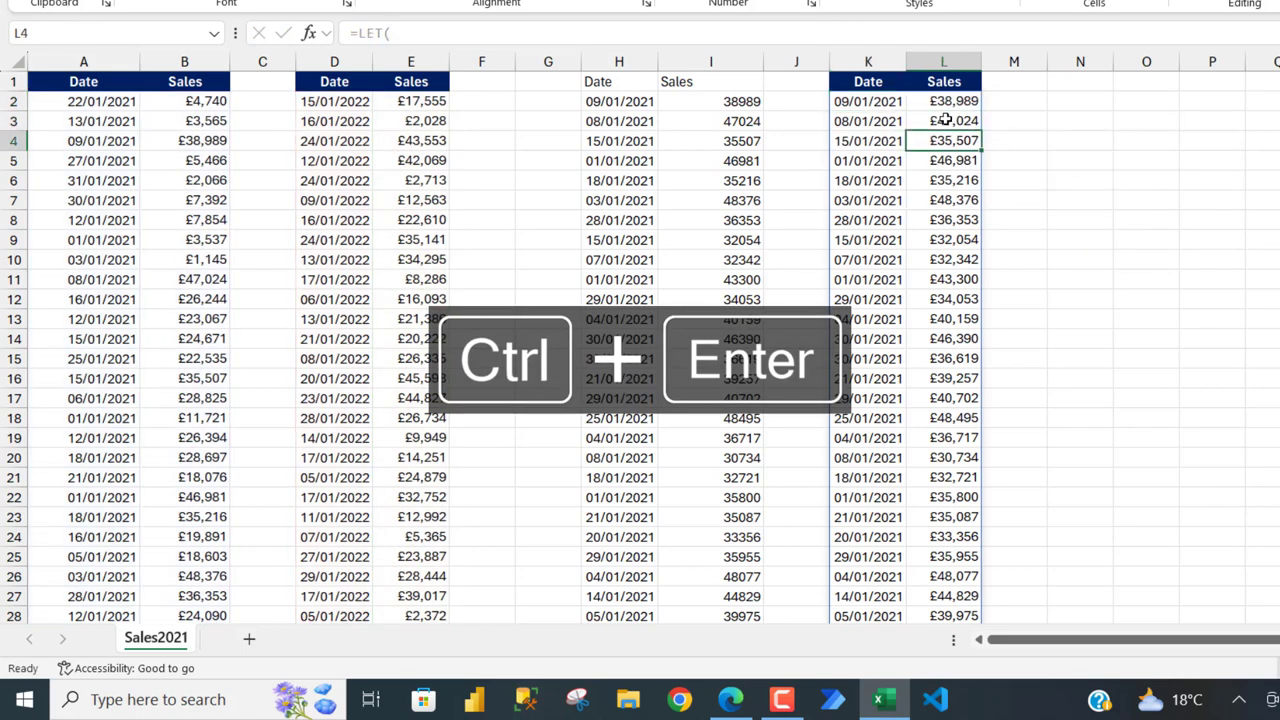
key(Down)
key(Down)
key(Down)
key(Down)
key(Down)
key(Down)
key(Down)
key(Down)
key(Down)
key(Down)
key(Down)
key(Down)
key(Down)
key(Down)
key(Down)
key(Down)
key(Down)
key(Down)
key(Down)
key(Down)
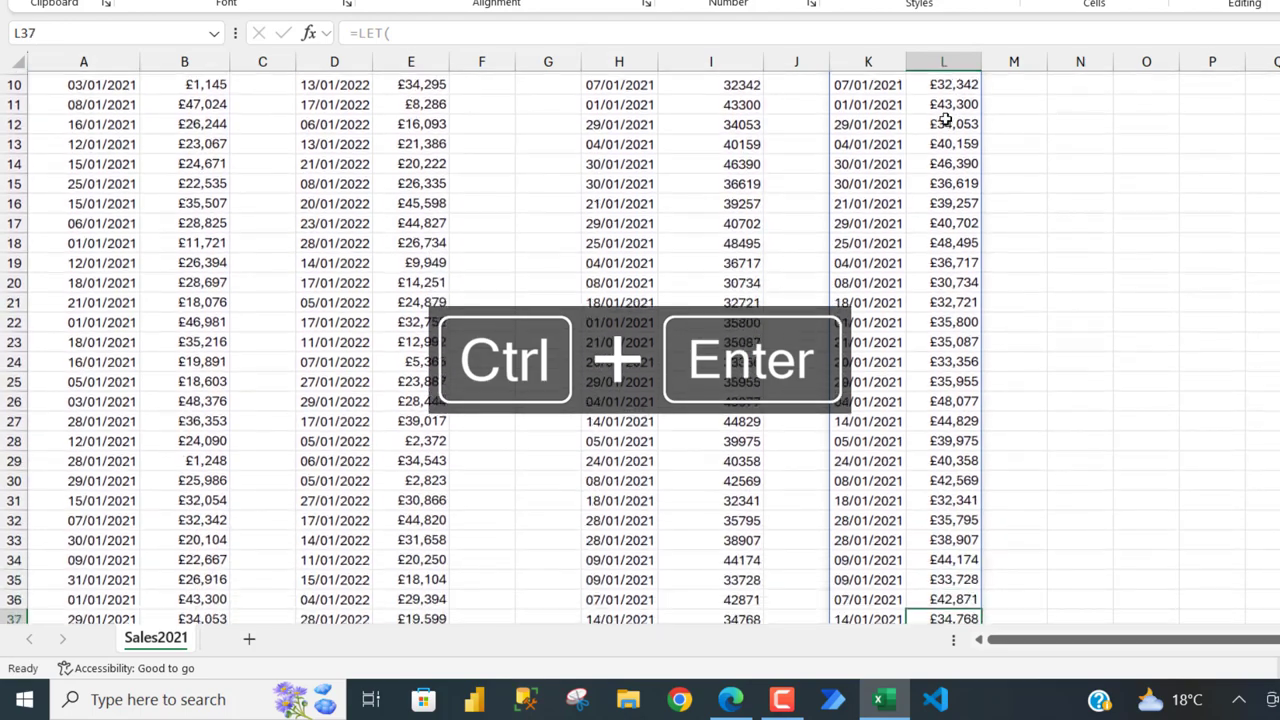
key(Down)
key(Down)
key(Down)
key(Down)
key(Down)
key(Down)
key(Down)
key(Down)
key(Down)
key(Down)
key(Down)
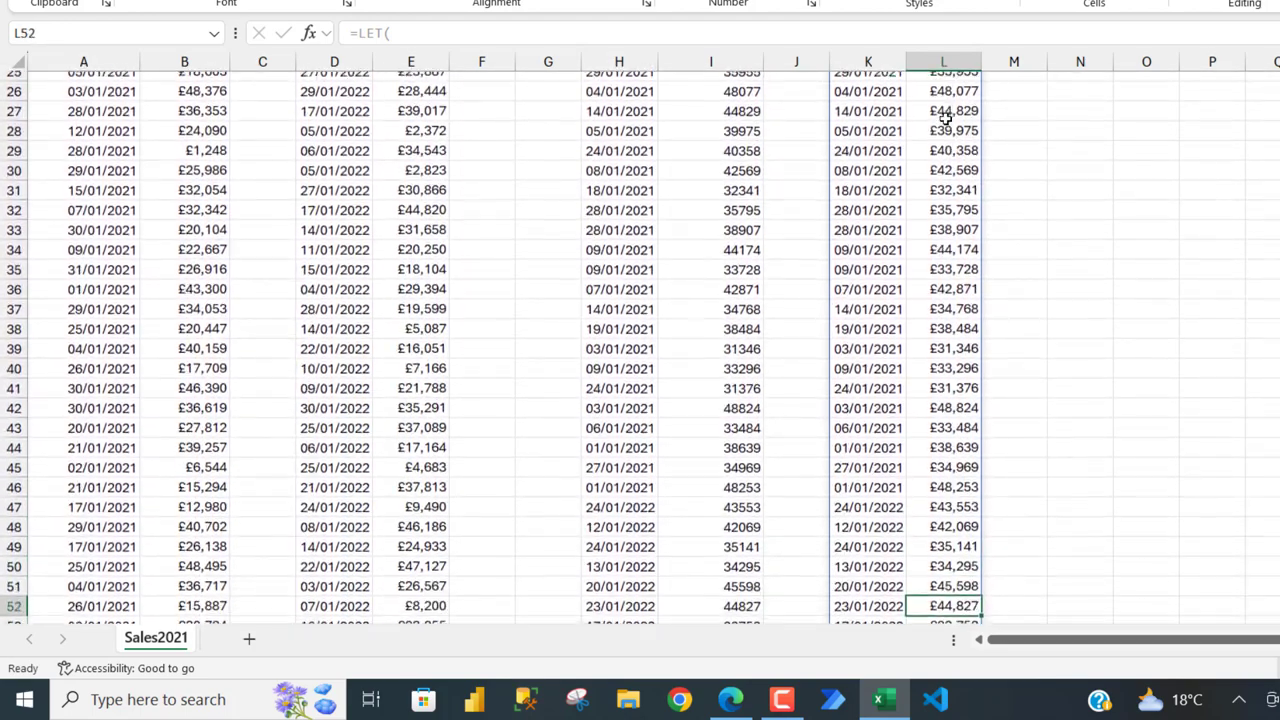
key(Down)
key(Down)
key(Down)
key(Down)
key(Down)
key(Down)
key(Down)
key(Down)
key(Down)
key(Down)
key(Down)
key(Down)
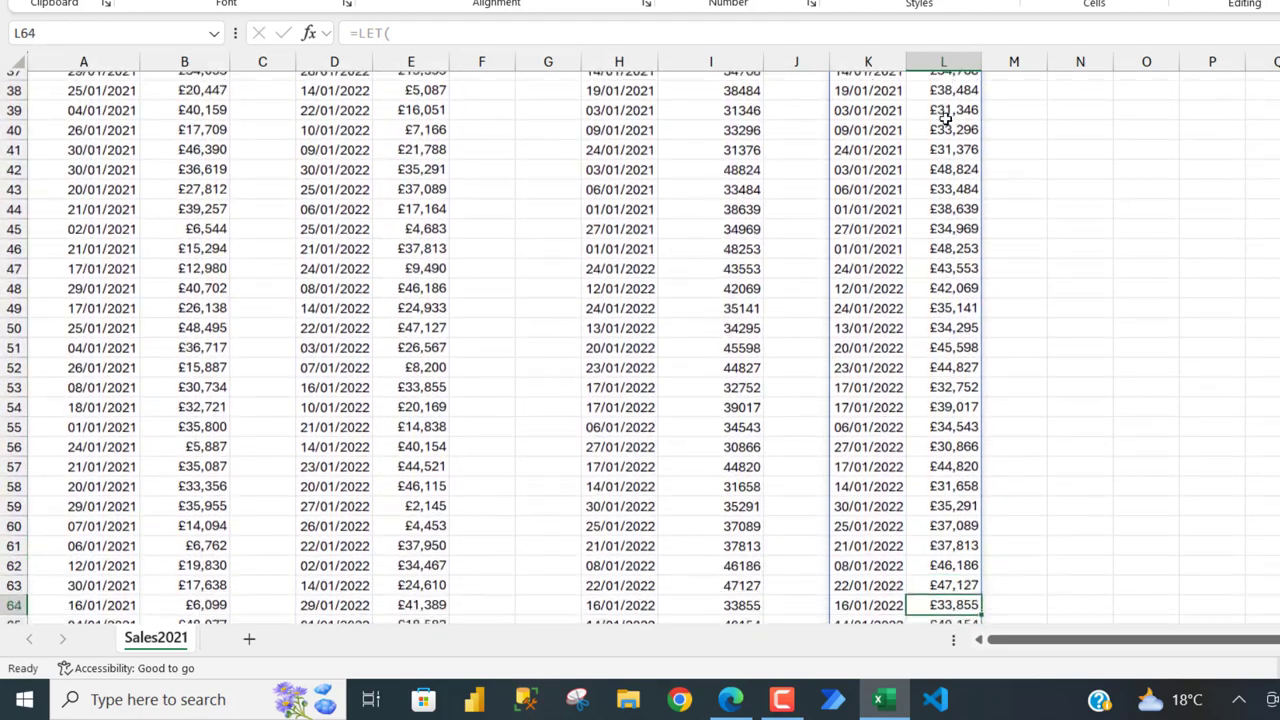
key(Down)
key(Down)
key(Down)
key(Down)
key(Down)
key(Down)
key(Down)
key(Down)
key(Down)
key(Down)
key(Down)
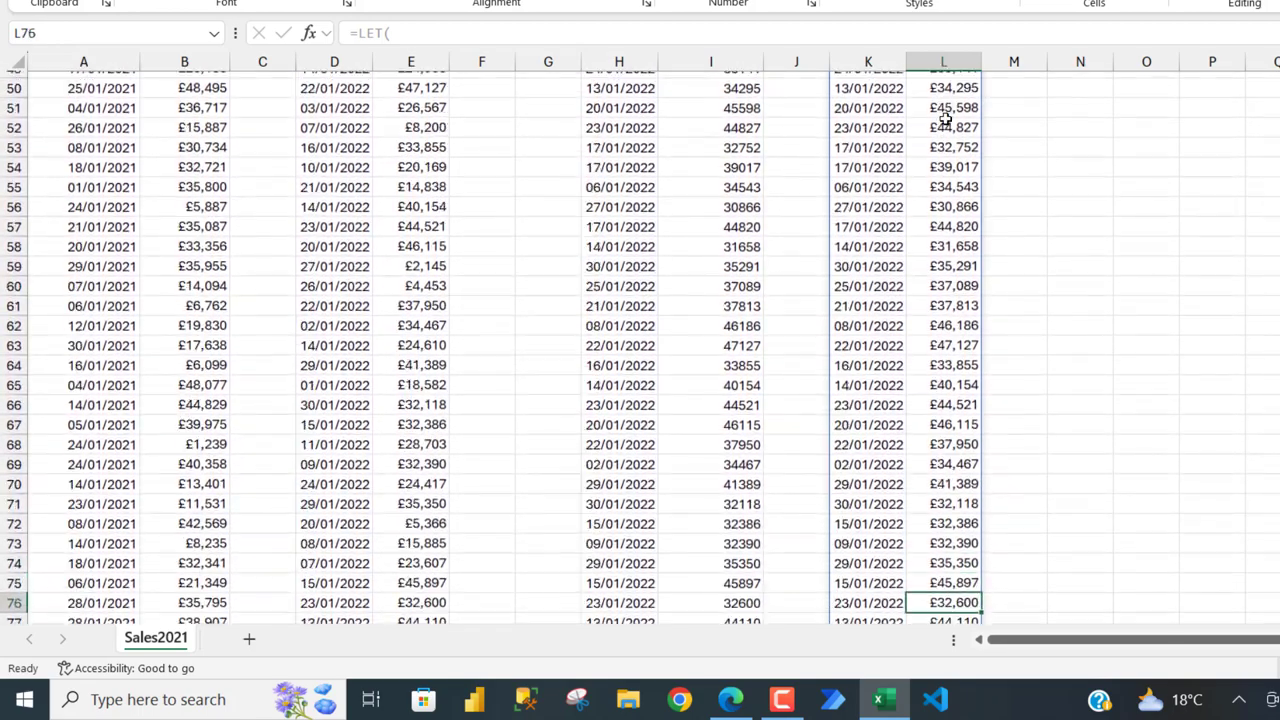
key(Down)
key(Down)
key(Down)
key(Down)
key(Down)
key(Down)
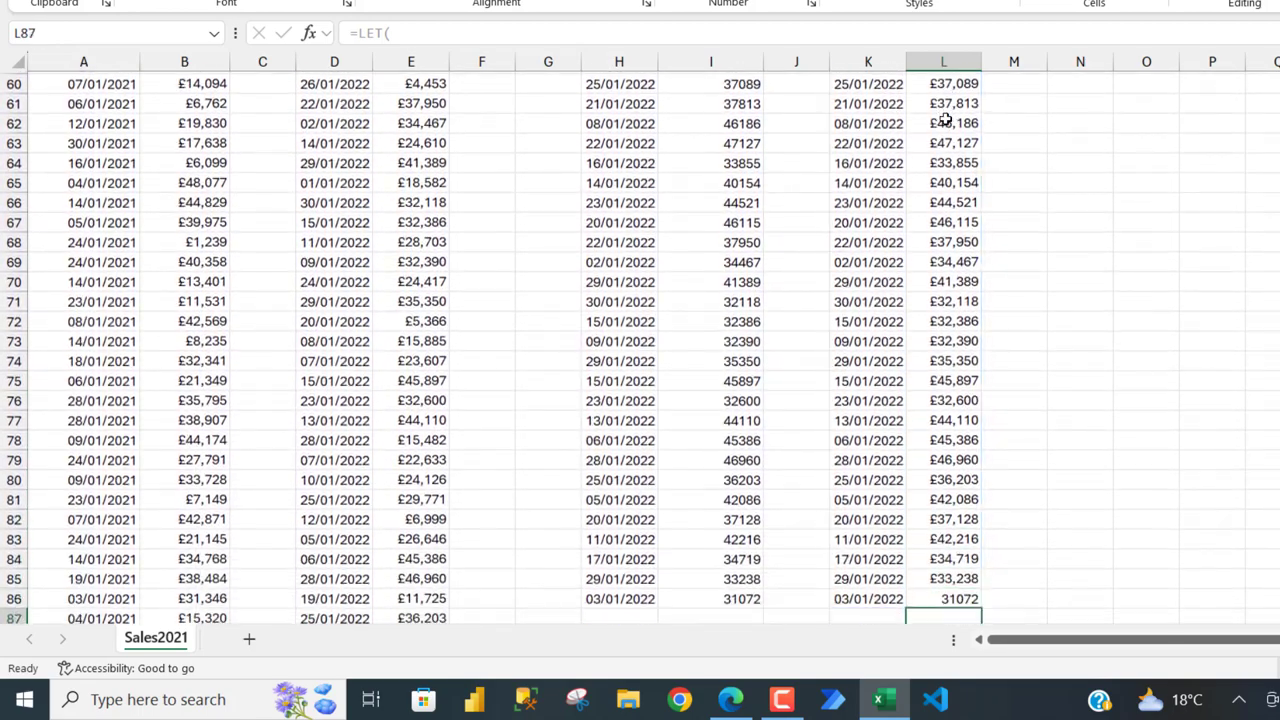
click(870, 143)
key(Up)
key(Up)
key(Up)
key(Up)
key(Up)
key(Up)
key(Up)
key(Up)
key(Up)
key(Up)
key(Up)
key(Up)
key(Up)
key(Up)
key(Up)
key(Up)
key(Up)
key(Up)
key(Up)
key(Up)
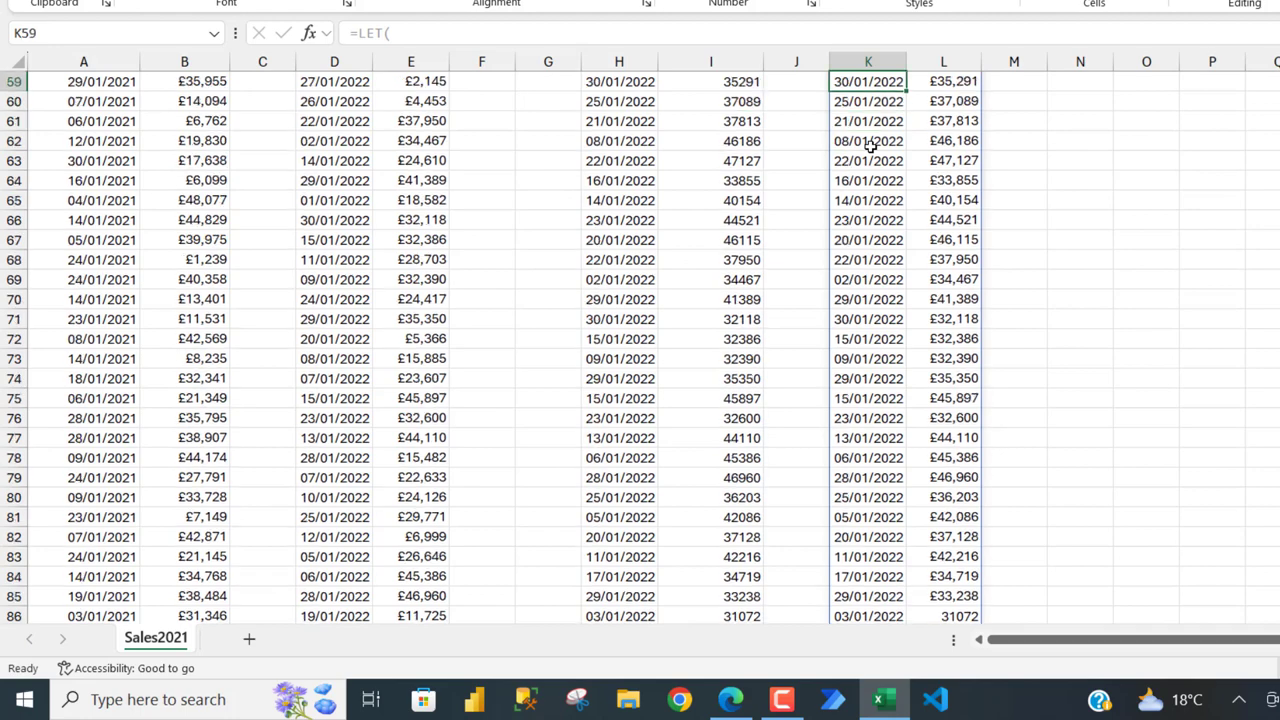
key(Up)
key(Up)
key(Up)
key(Up)
key(Up)
key(Up)
key(Down)
key(Down)
key(Down)
key(Down)
key(Down)
key(Down)
key(Down)
key(Down)
key(Down)
key(Down)
key(Down)
key(Down)
key(Down)
key(Down)
key(Down)
key(Down)
key(Down)
key(Down)
key(Down)
key(Down)
key(Down)
key(Down)
key(Down)
key(Down)
key(Down)
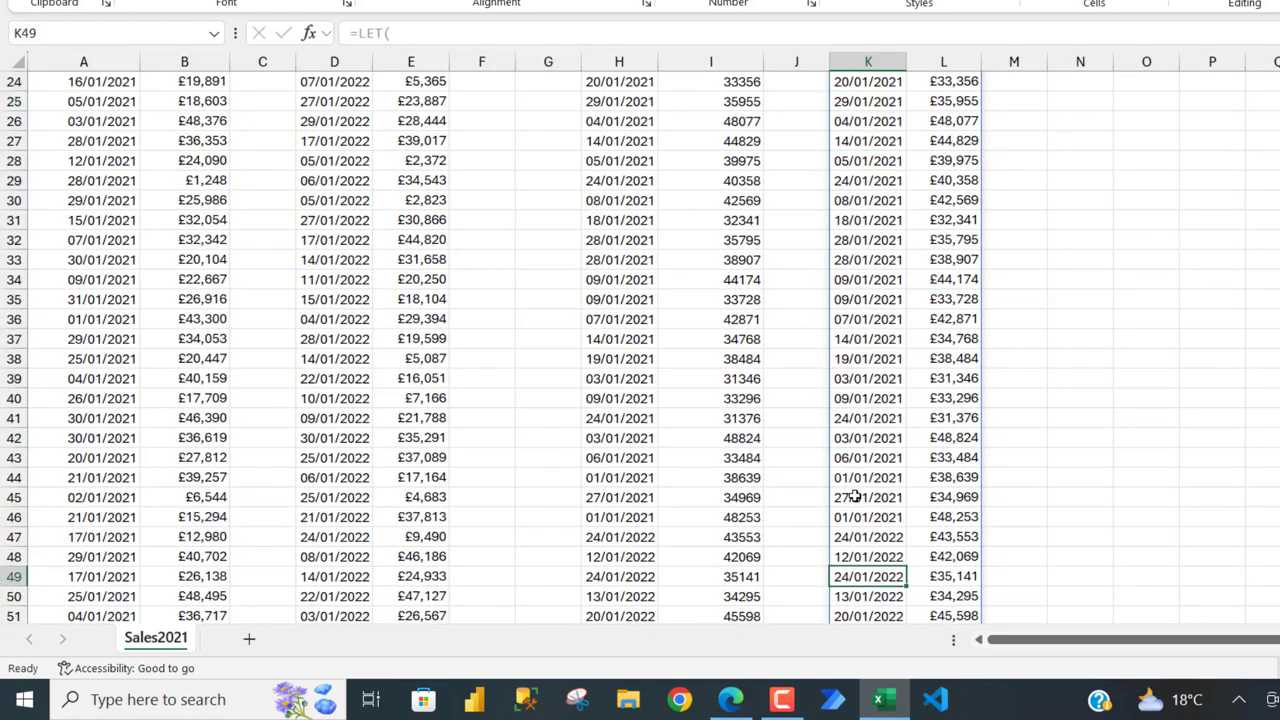
click(866, 541)
click(655, 198)
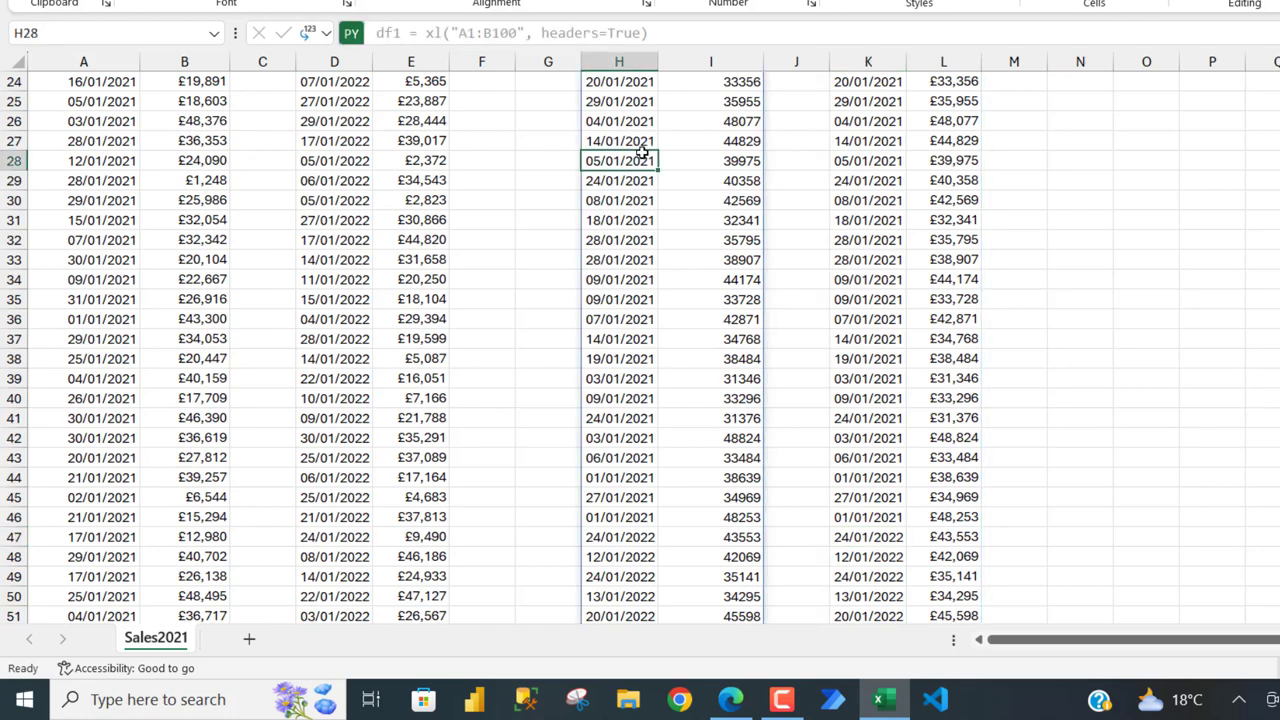
key(ctrl+Up)
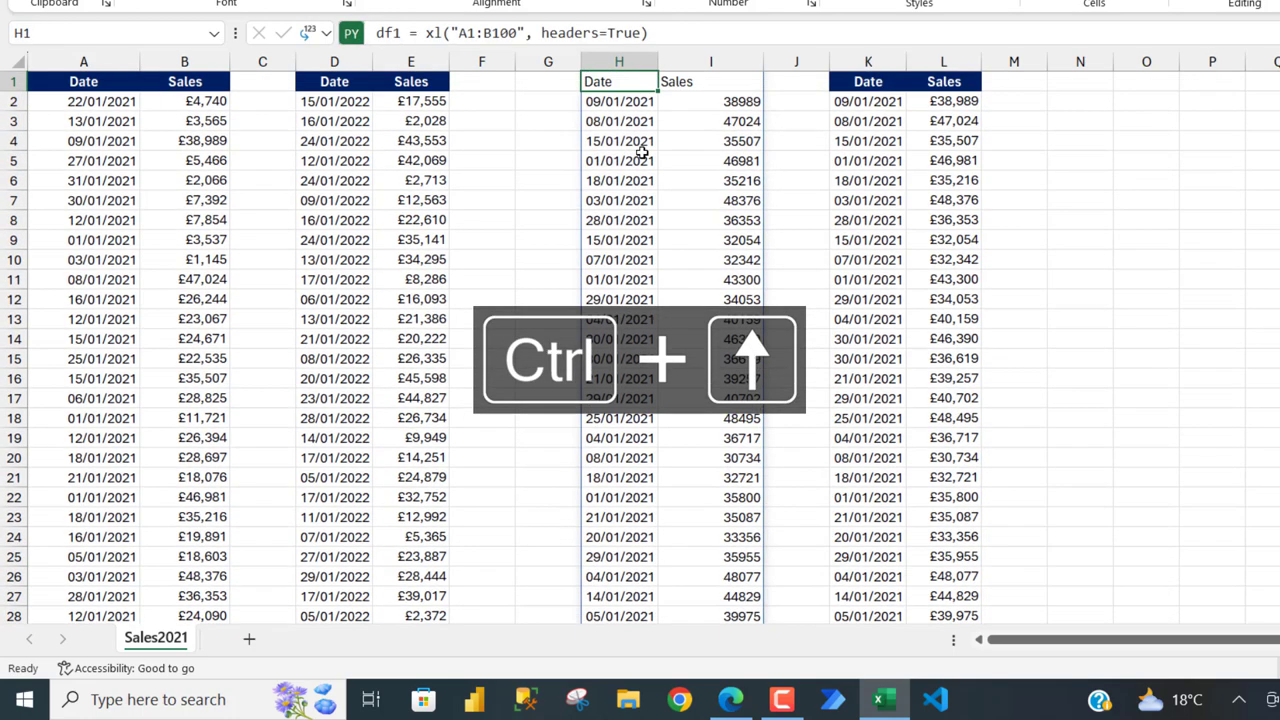
click(703, 101)
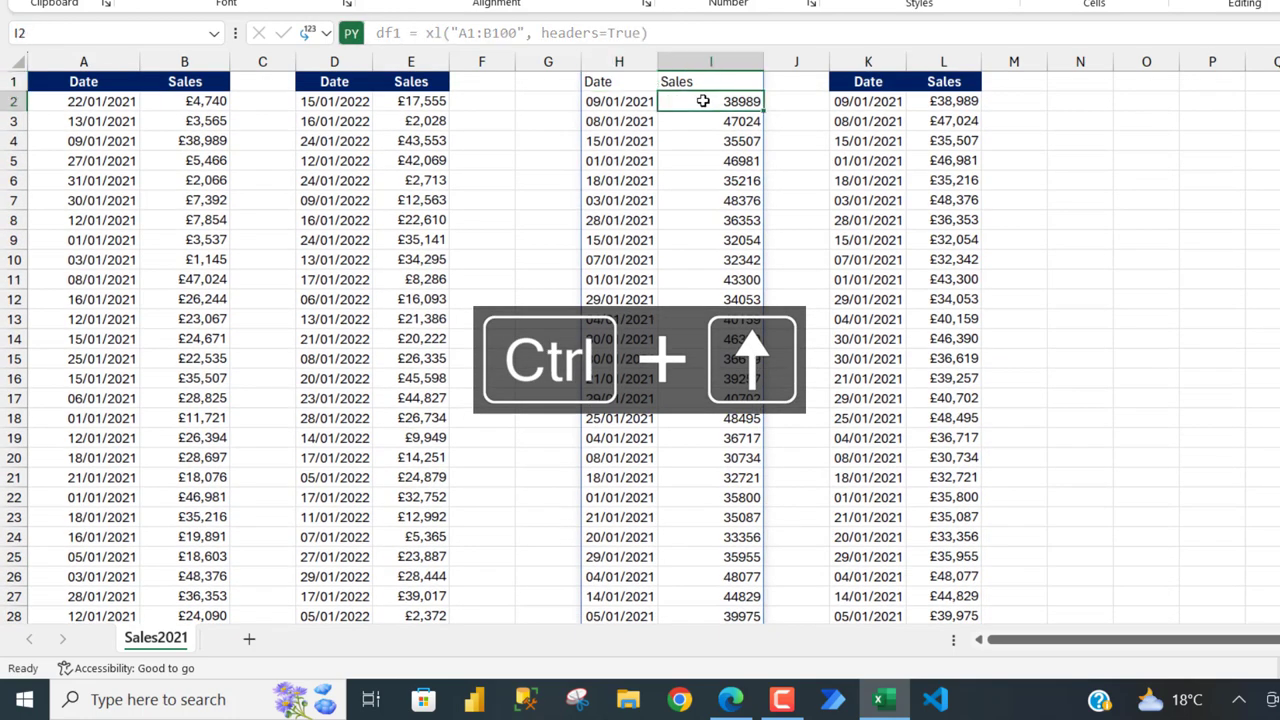
key(ctrl+shift+Down)
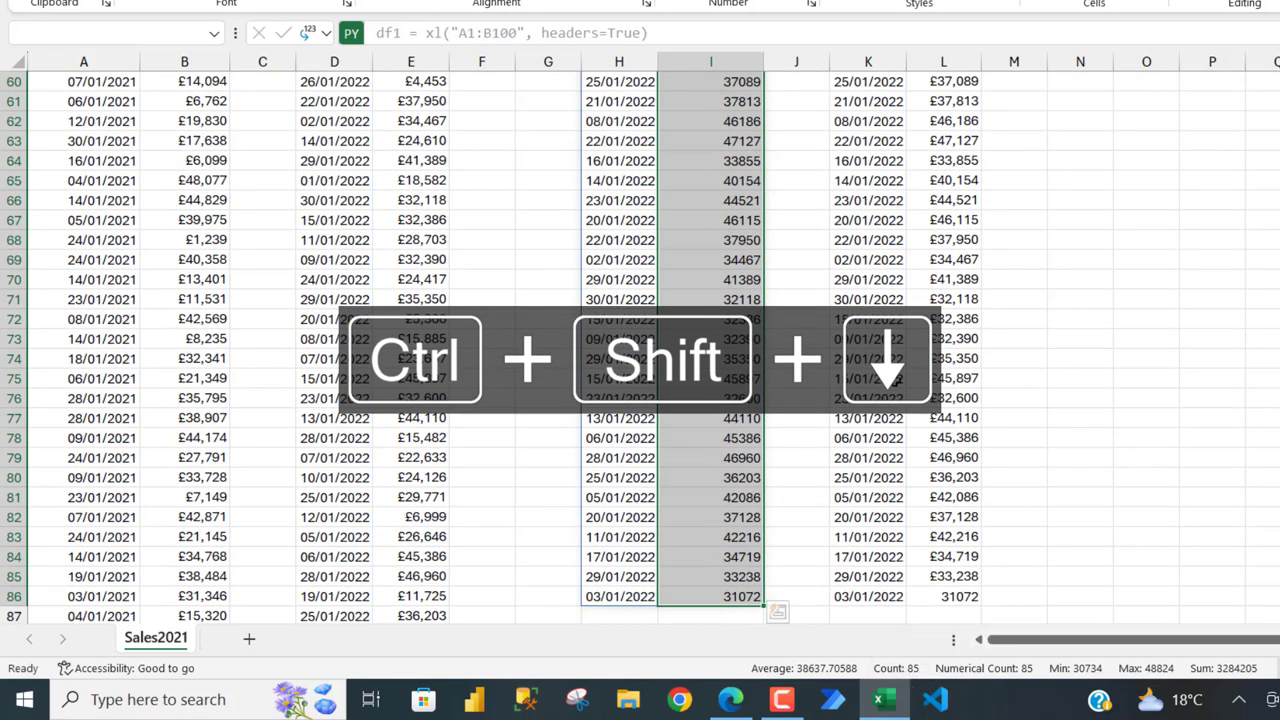
click(893, 382)
key(ctrl+Up)
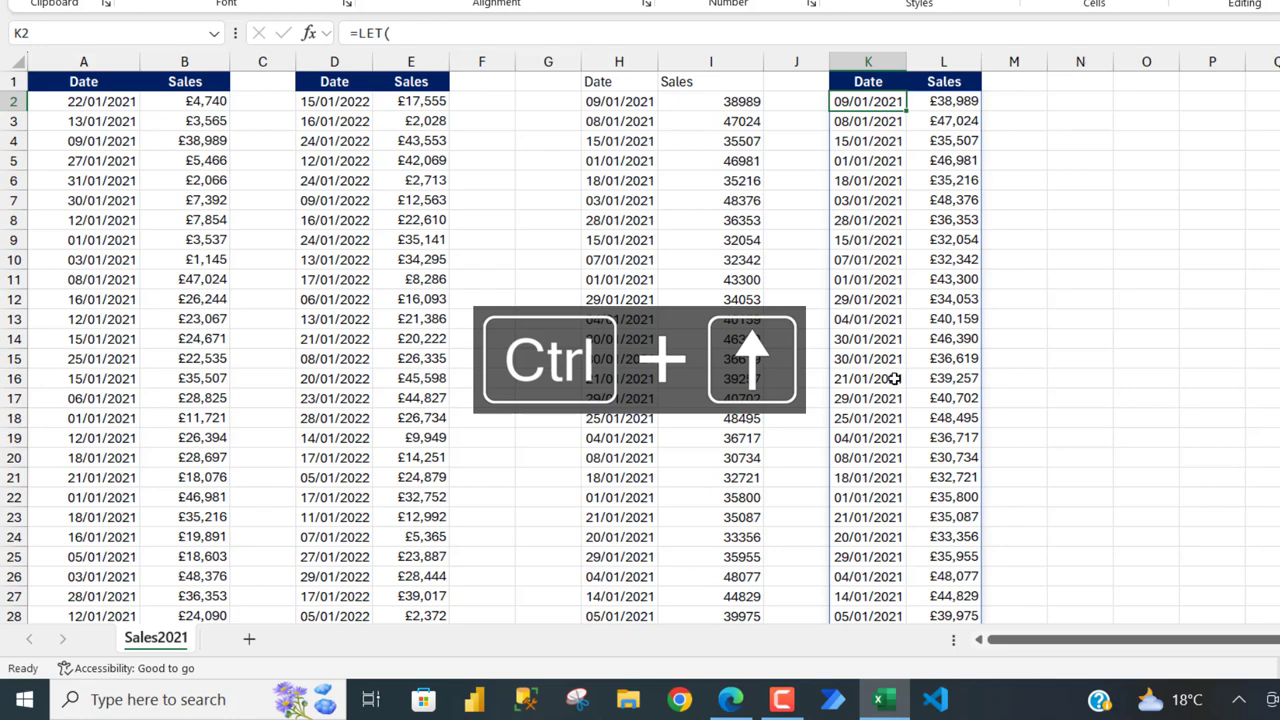
key(ctrl+shift+Down)
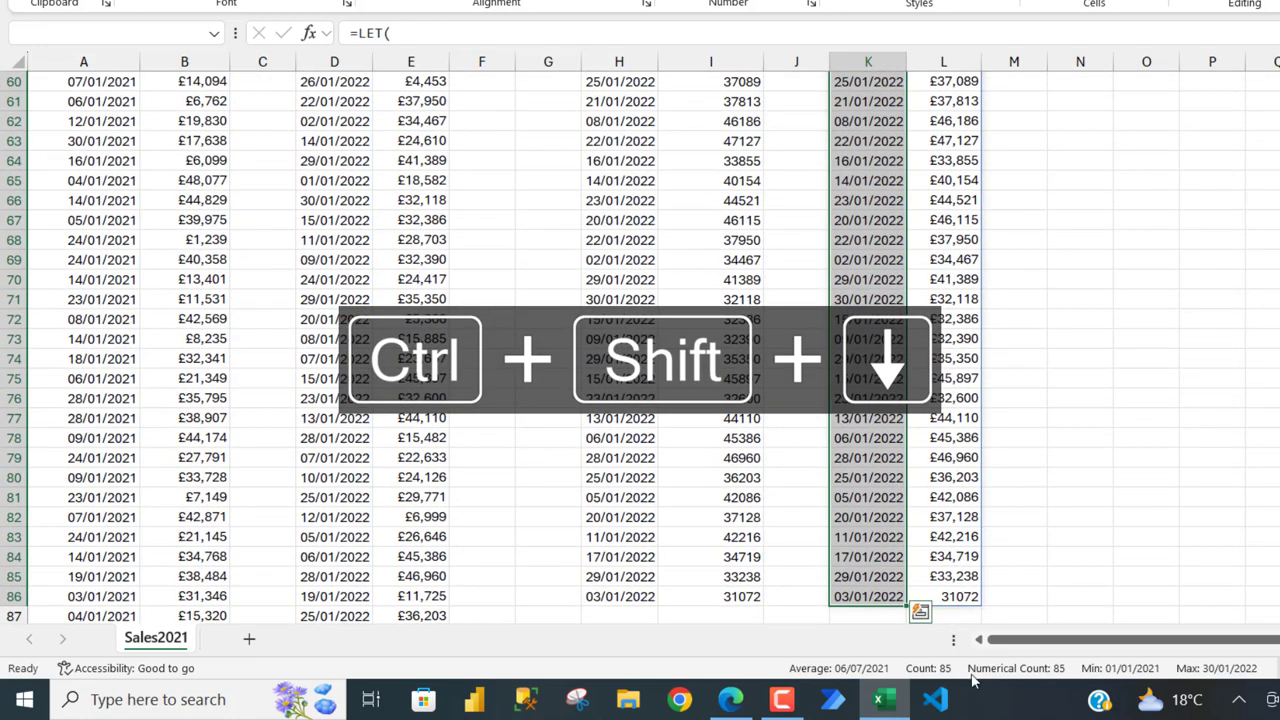